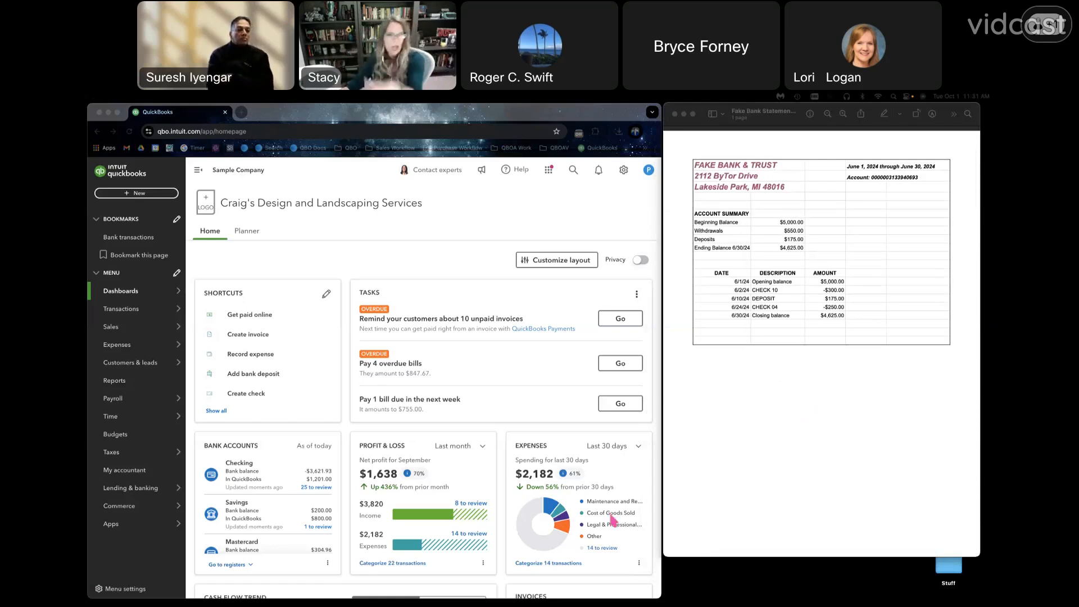
# - Open the Reconcile tool and continue through its introduction to the setup page for the Checking account
pyautogui.click(625, 175)
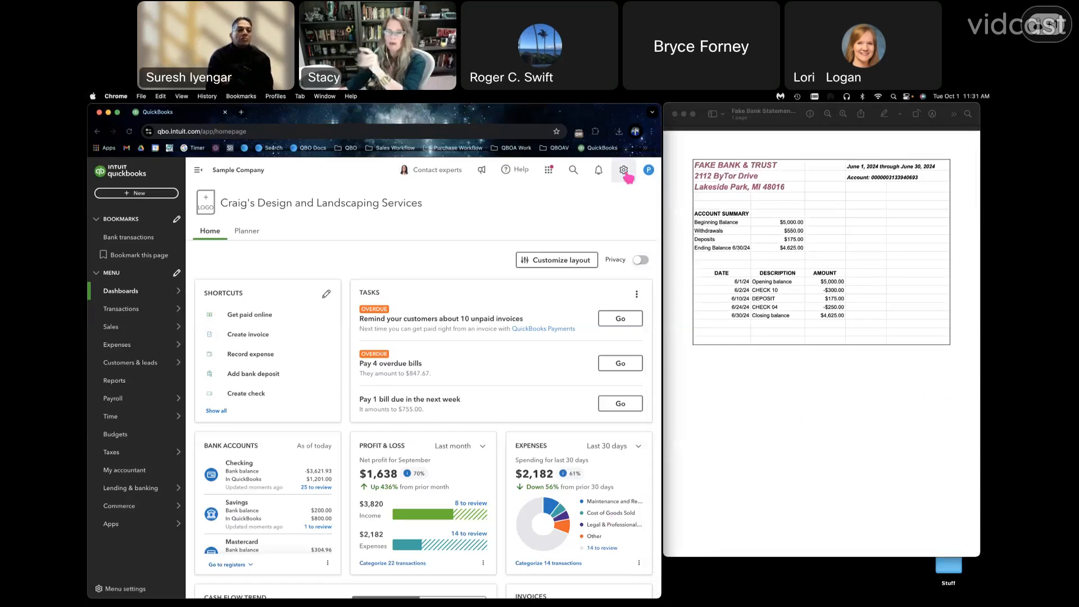
pyautogui.click(624, 171)
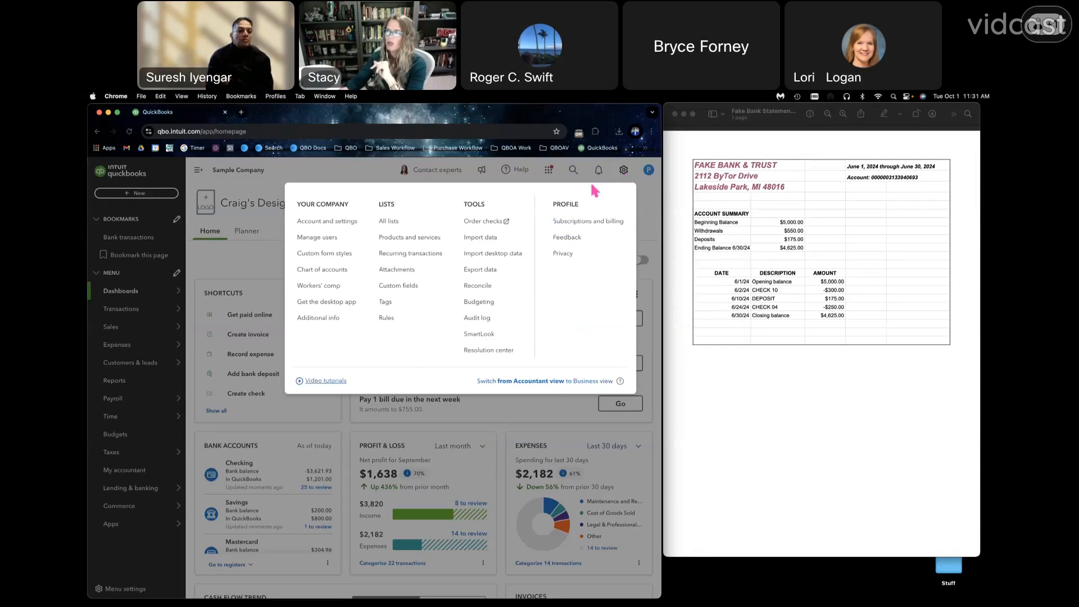
pyautogui.click(489, 288)
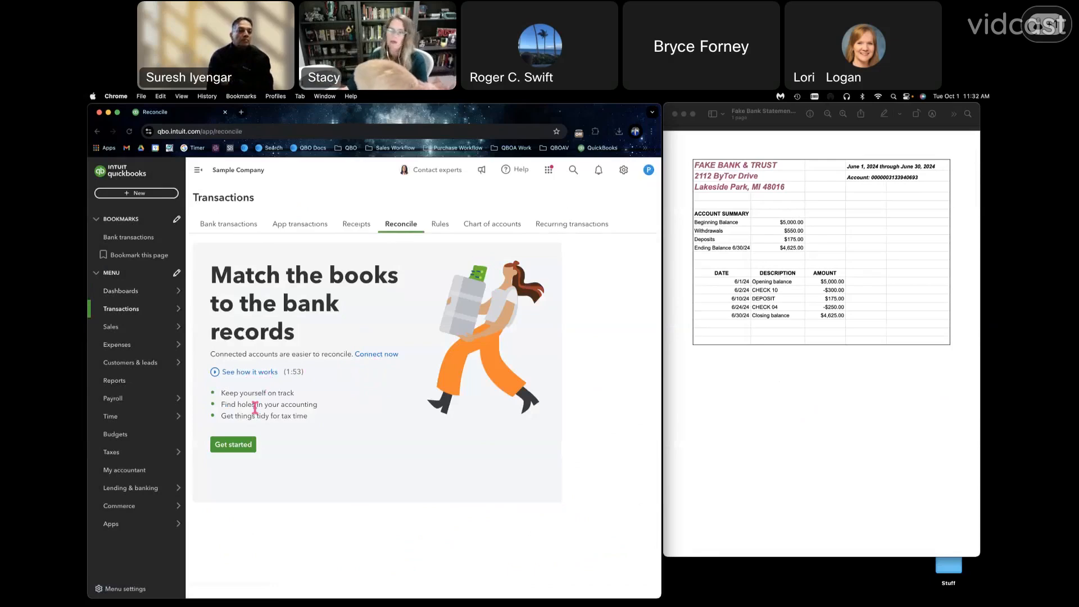
pyautogui.click(234, 444)
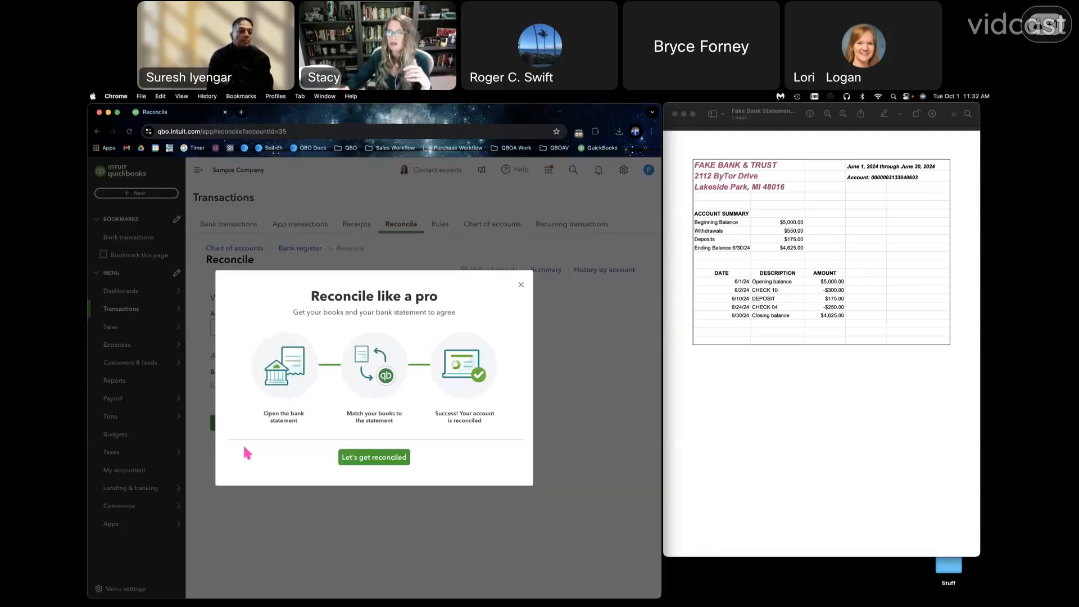
pyautogui.click(402, 459)
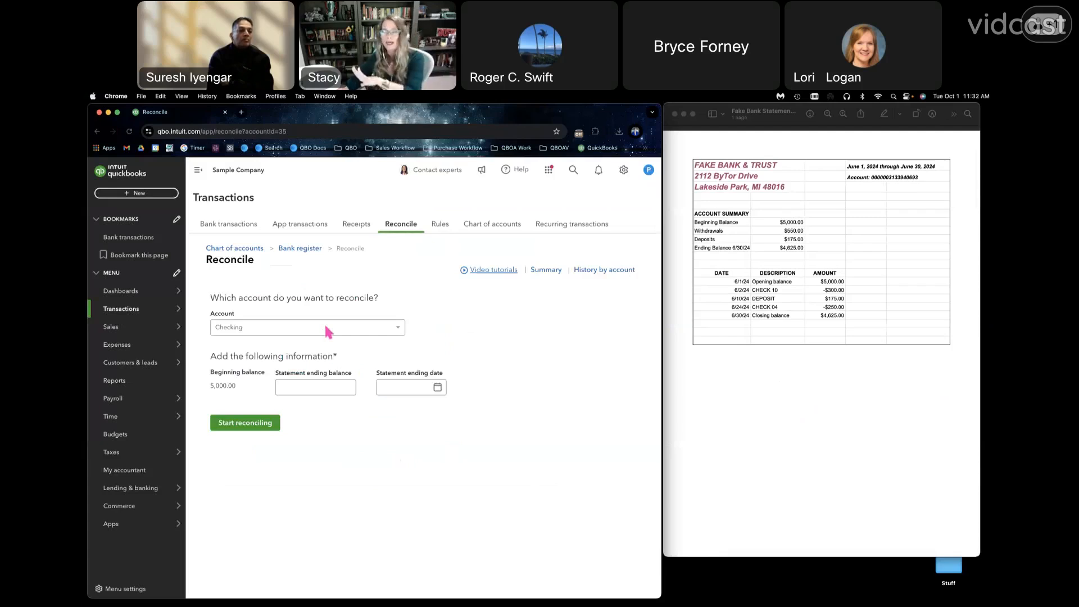
# - Look through the video tutorials on reconciling accounts and fixing beginning balance issues, then close the help
pyautogui.click(502, 273)
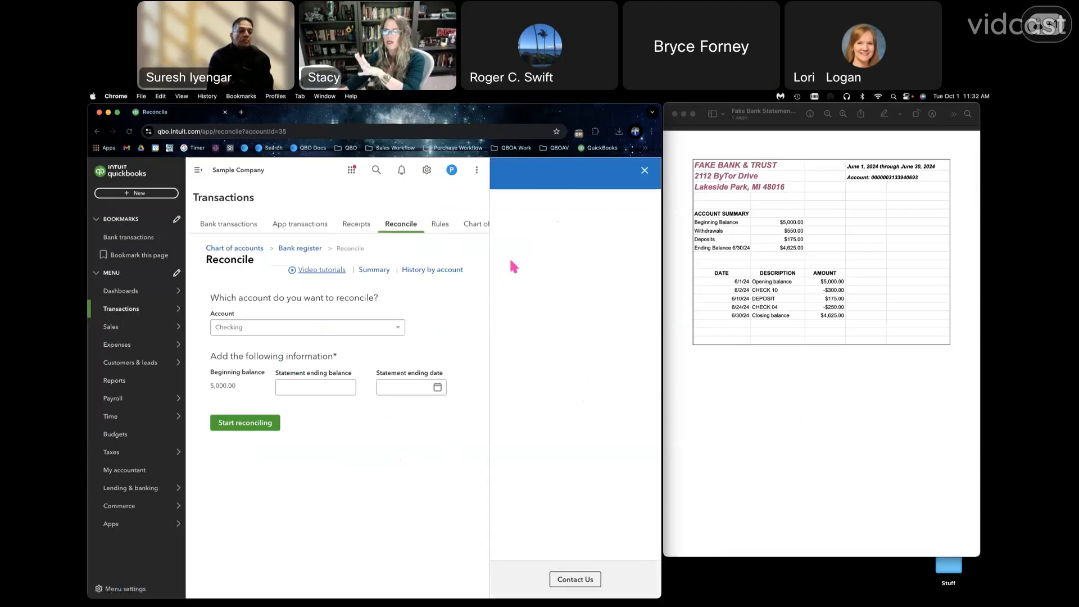
pyautogui.scroll(-2, 544, 388)
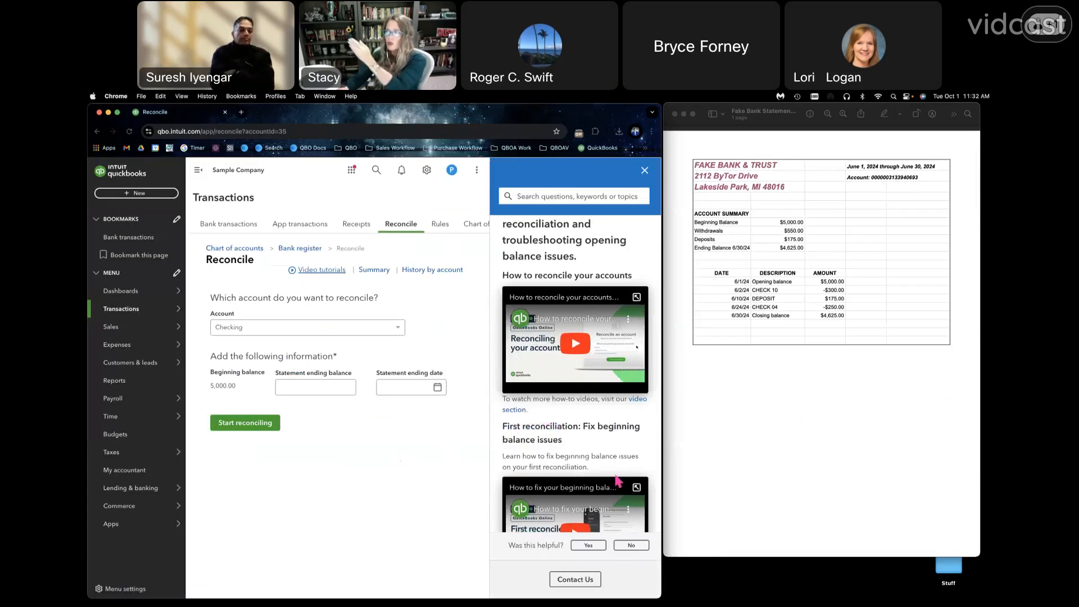
pyautogui.scroll(-1, 573, 436)
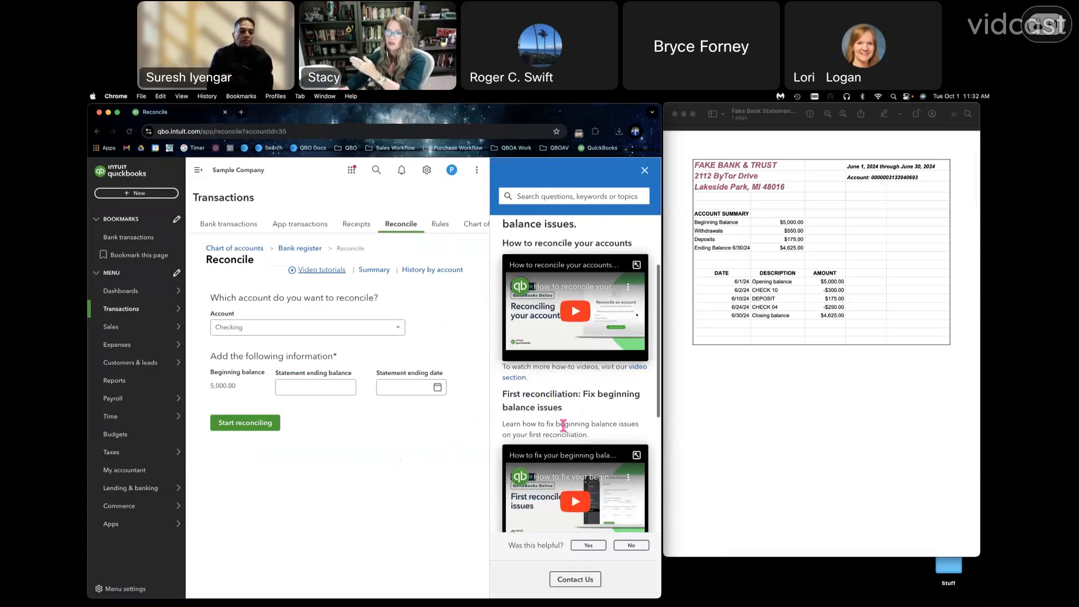
pyautogui.moveTo(506, 393); pyautogui.dragTo(568, 419)
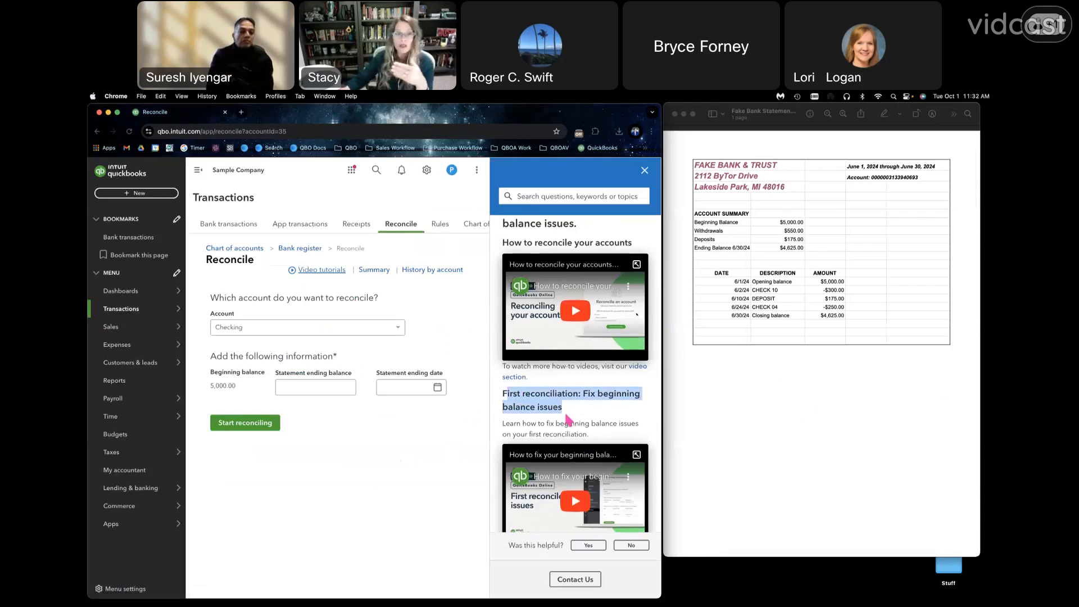
pyautogui.scroll(2, 592, 383)
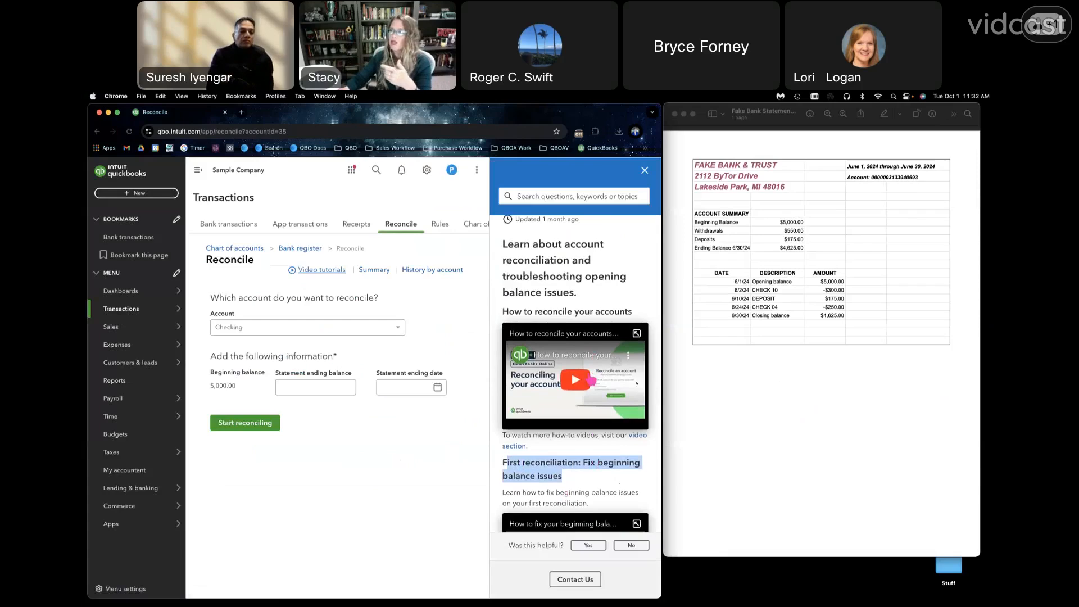
pyautogui.scroll(-5, 590, 381)
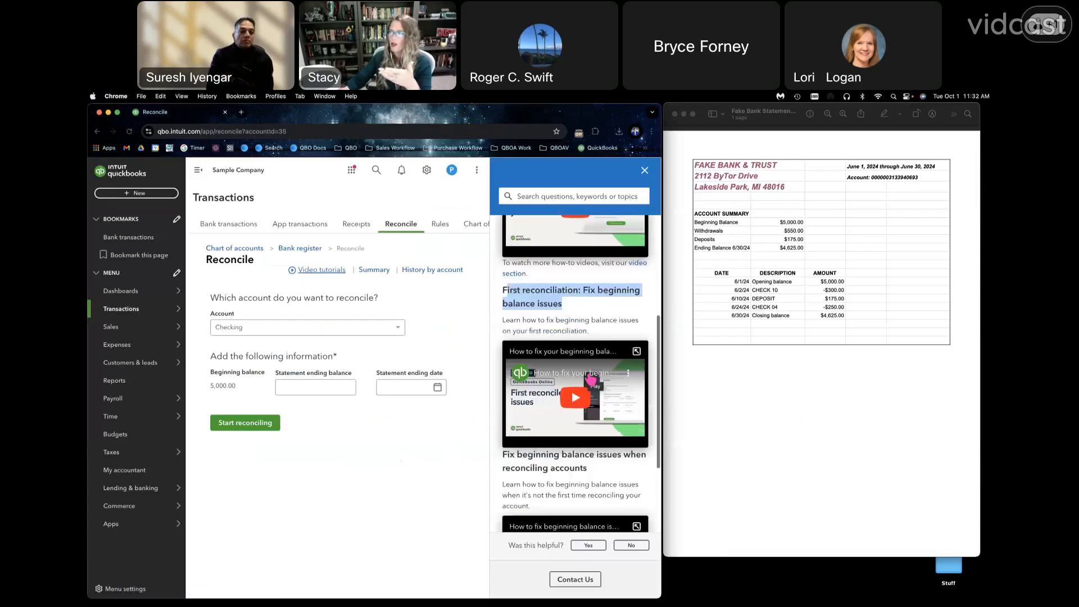
pyautogui.scroll(-3, 591, 380)
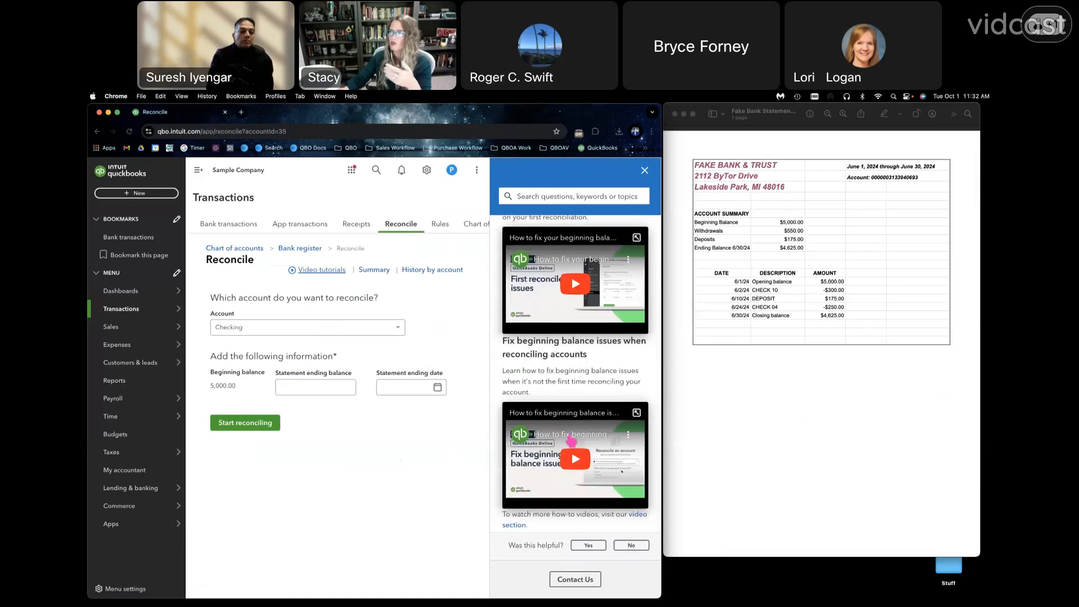
pyautogui.click(644, 171)
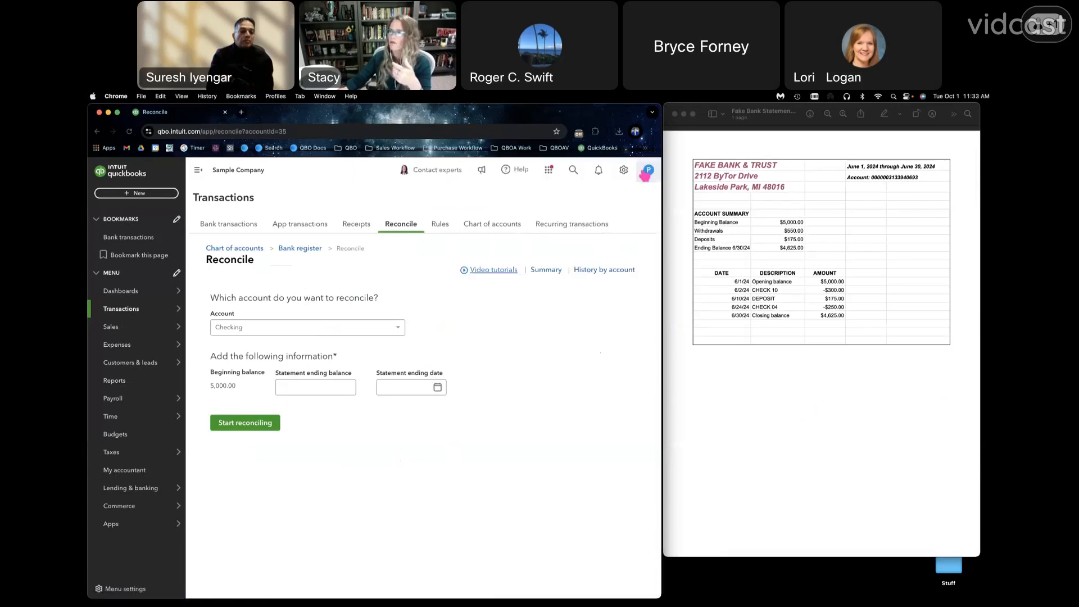
# - View the reconciliation summary and the reconciliation history by account
pyautogui.click(545, 271)
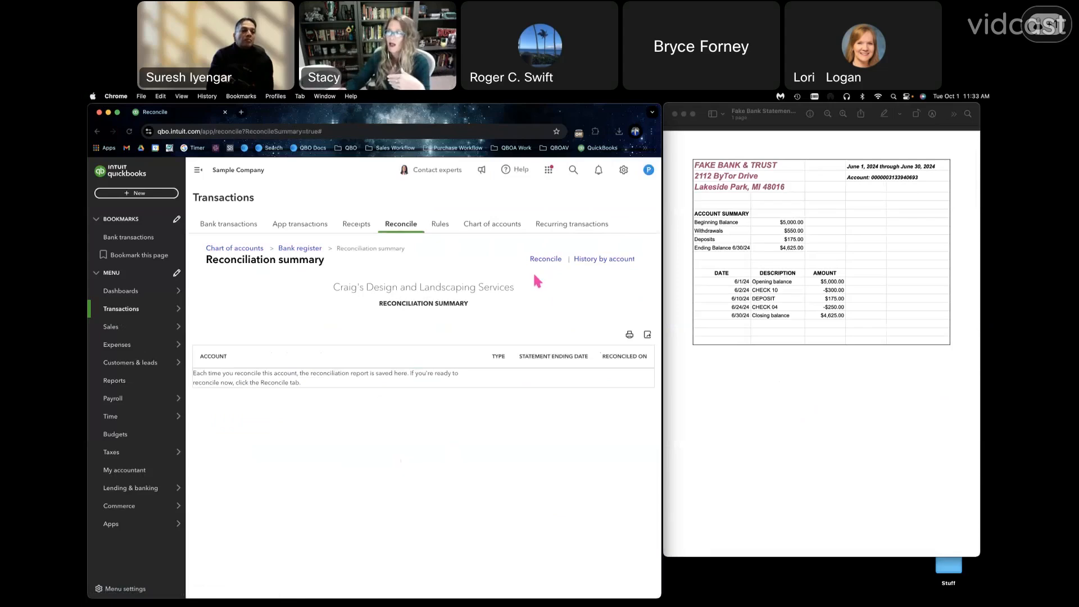
pyautogui.click(597, 261)
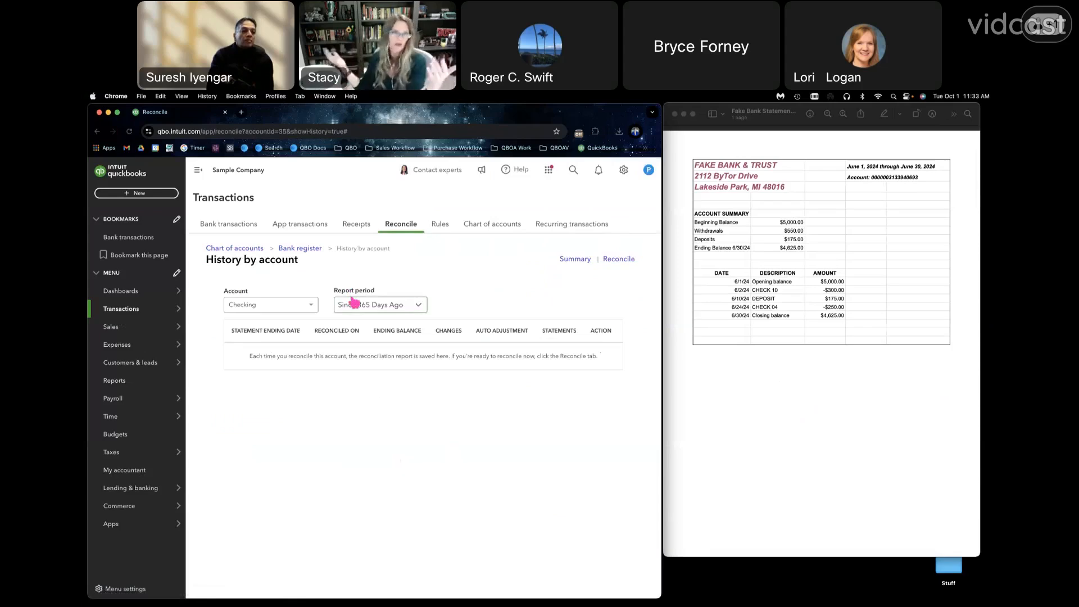
# - View the Checking bank register from the history page and go back to the reconciliation setup page
pyautogui.click(302, 250)
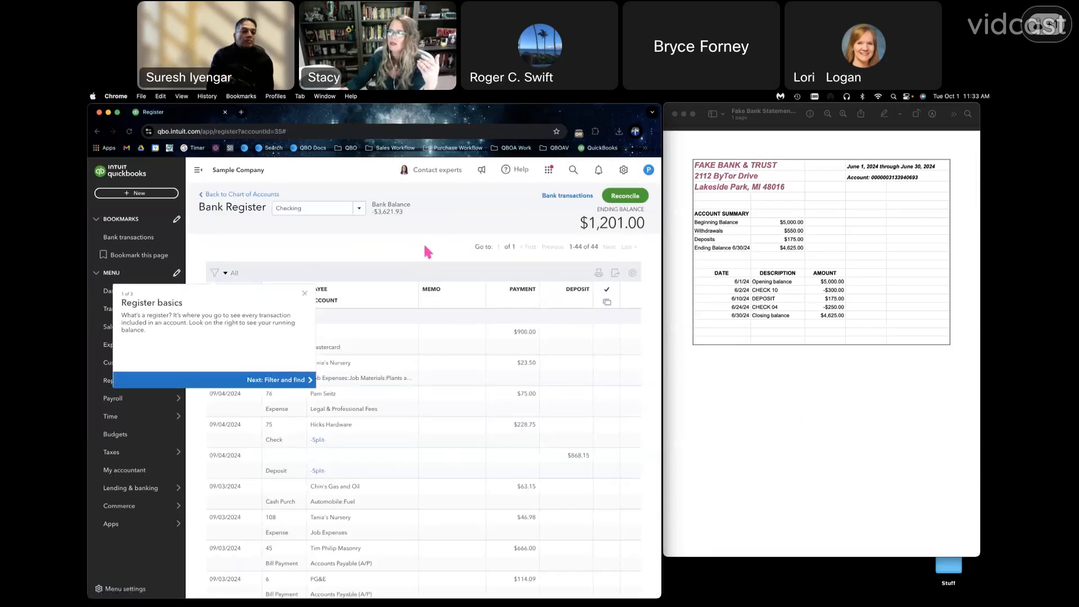
pyautogui.click(305, 294)
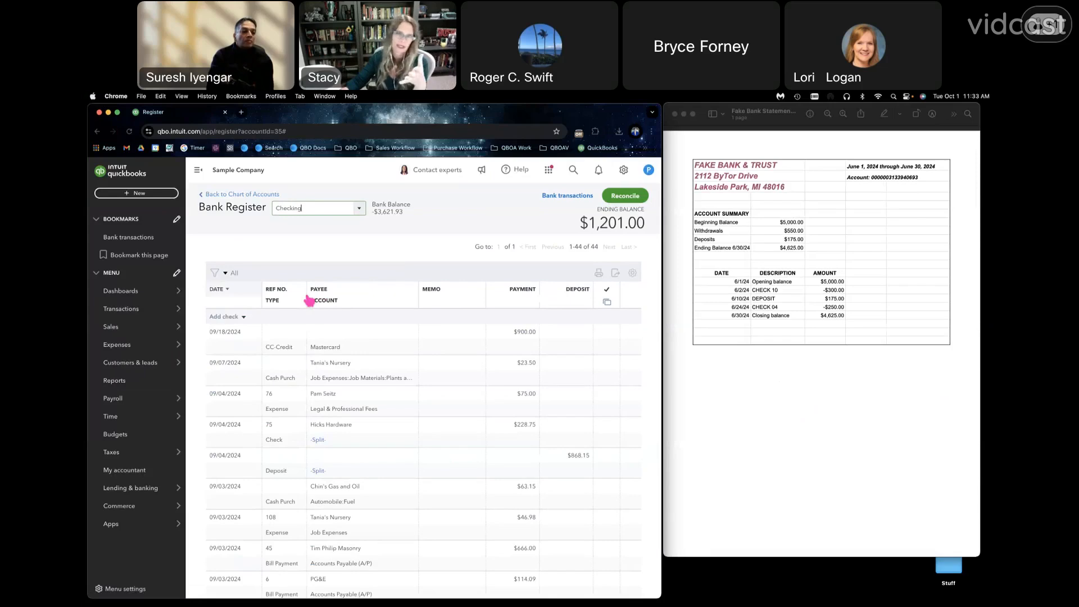
pyautogui.click(100, 132)
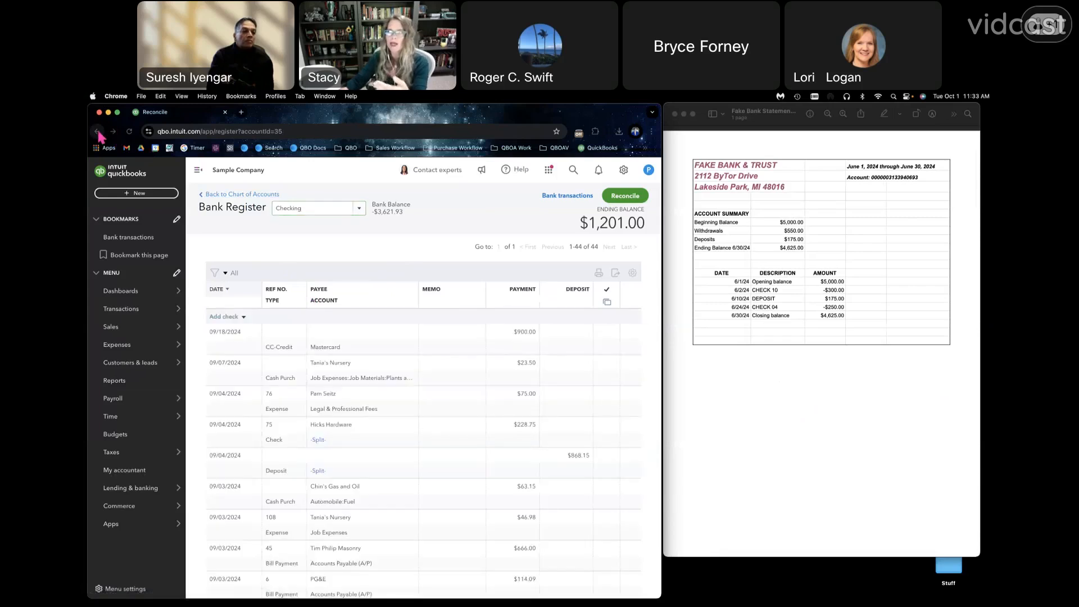
pyautogui.click(98, 131)
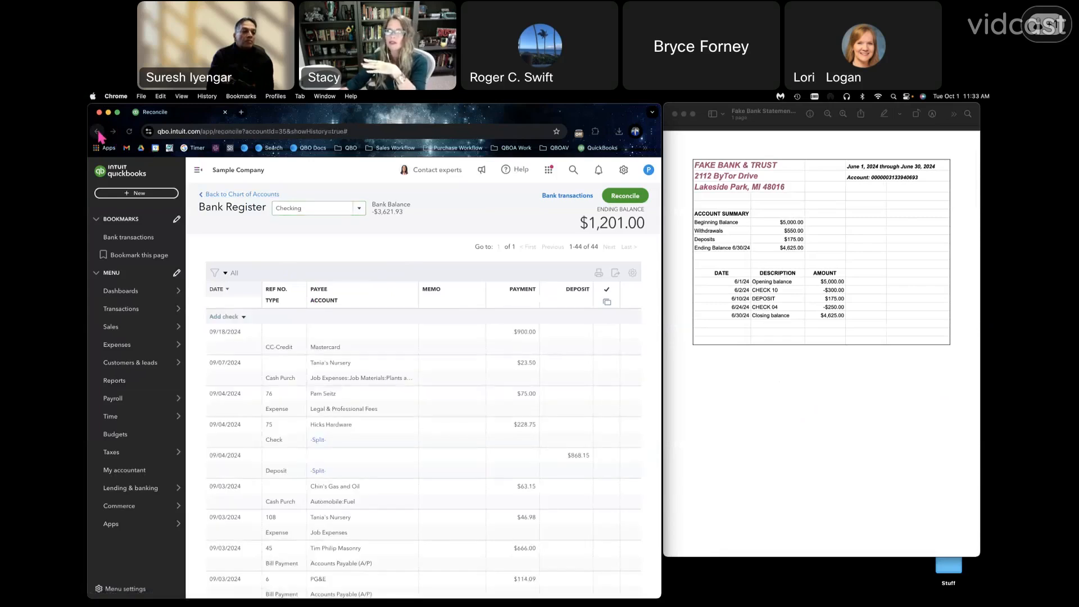
pyautogui.rightClick(98, 132)
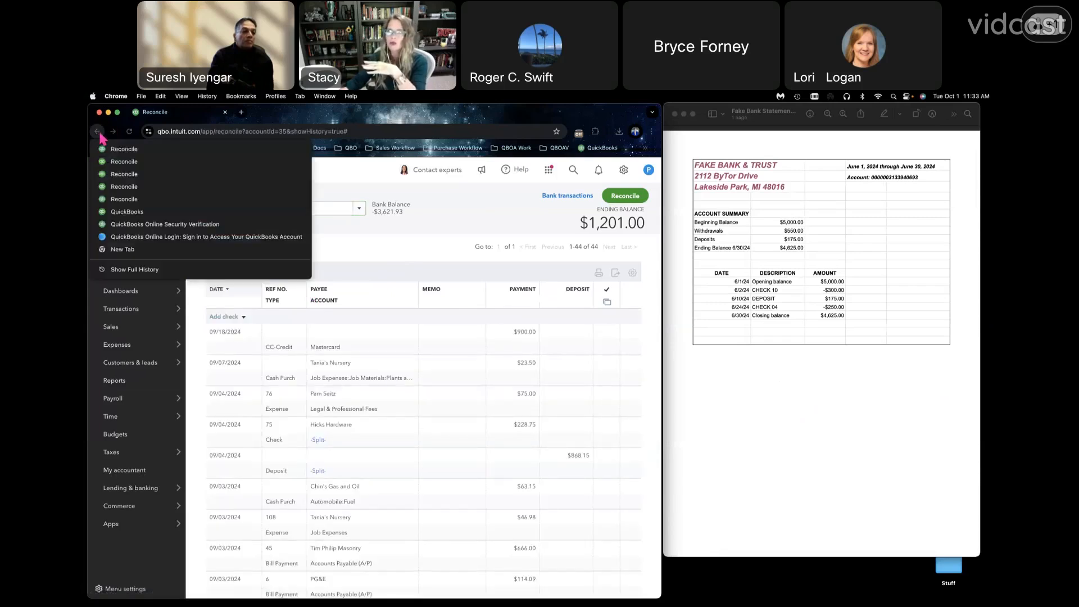
pyautogui.click(116, 202)
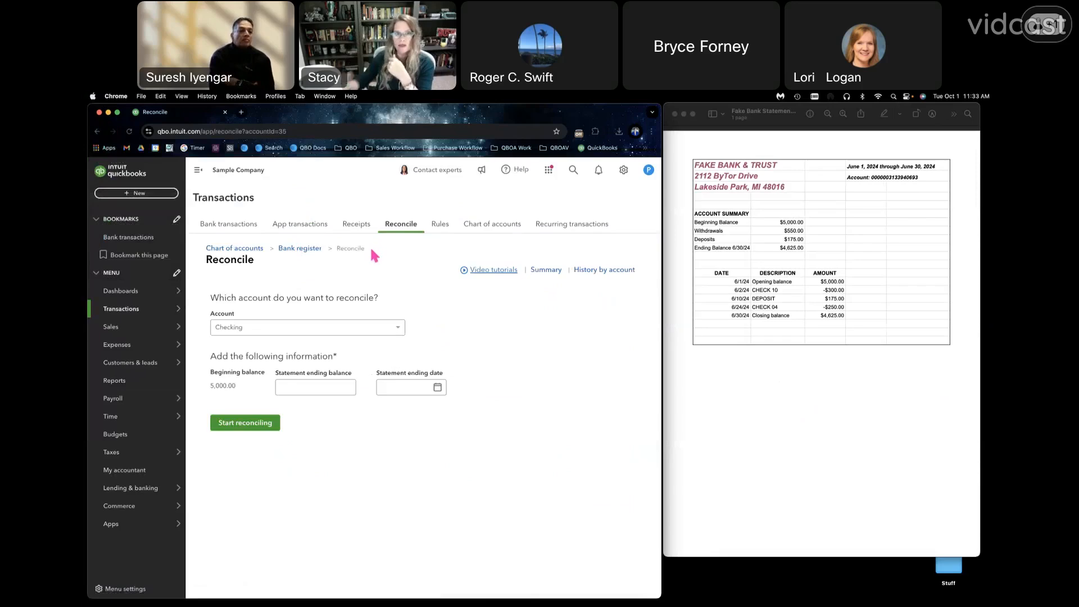
# - Reopen the Checking bank register and start Reconcile directly from the register
pyautogui.click(304, 250)
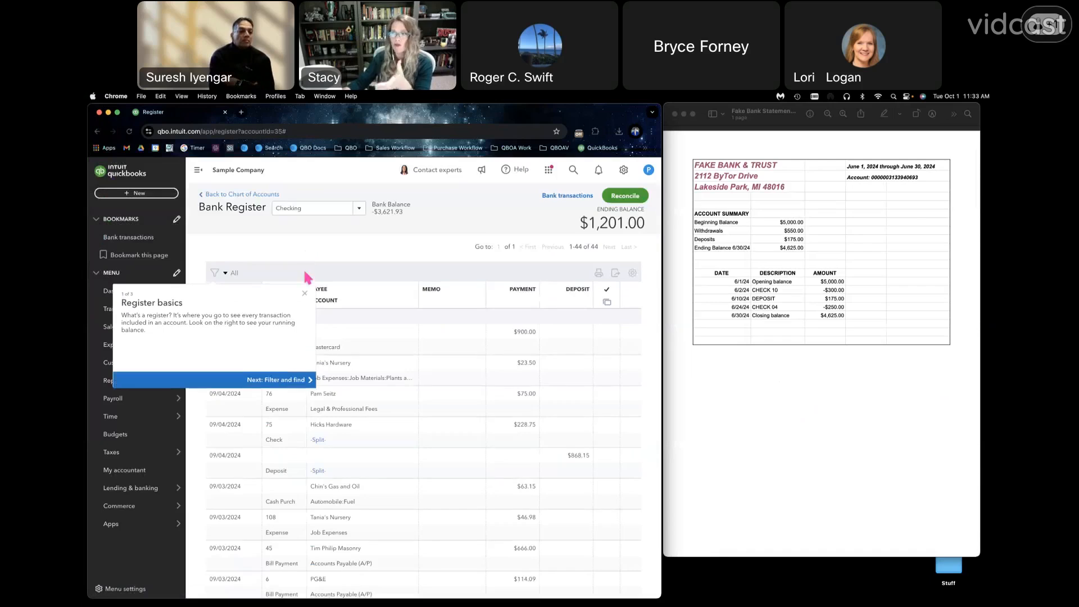
pyautogui.click(304, 295)
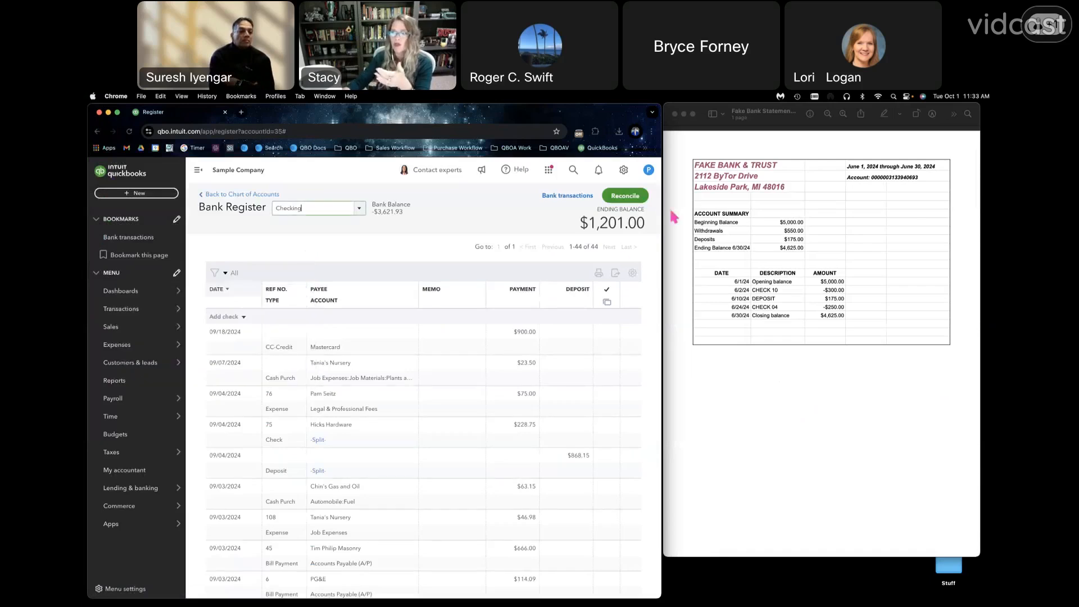
pyautogui.click(632, 200)
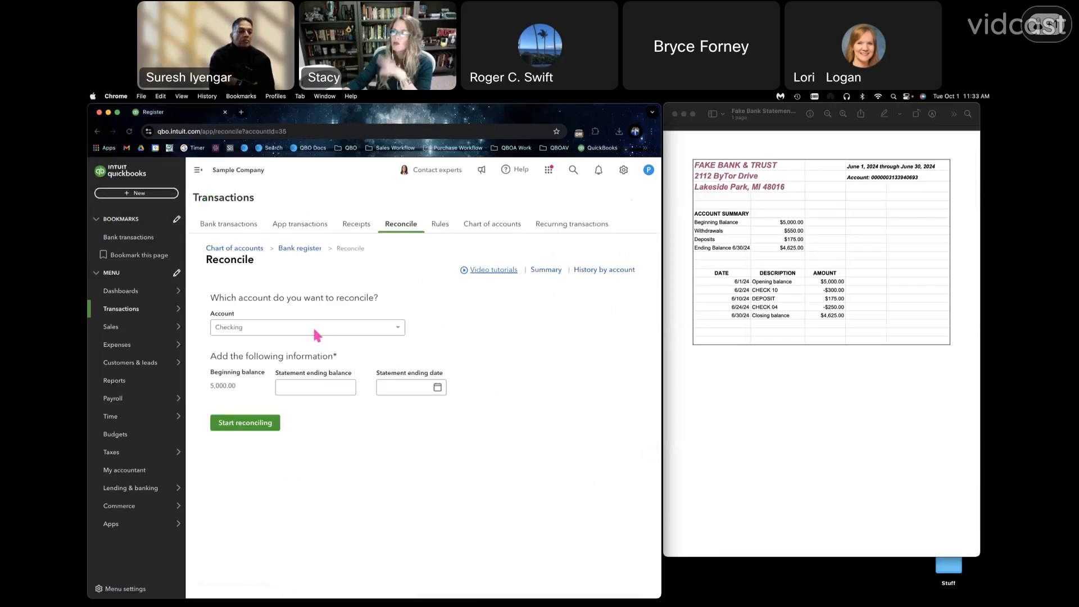
# - Compare the beginning balance with the bank statement in Preview and highlight the statement's beginning balance in green
pyautogui.doubleClick(220, 385)
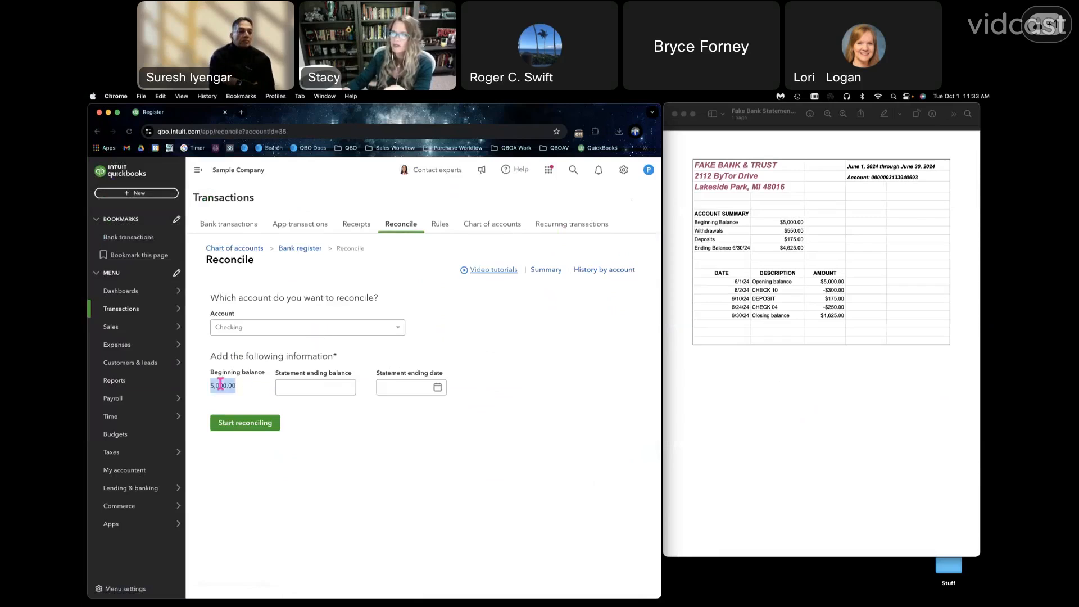
pyautogui.doubleClick(791, 222)
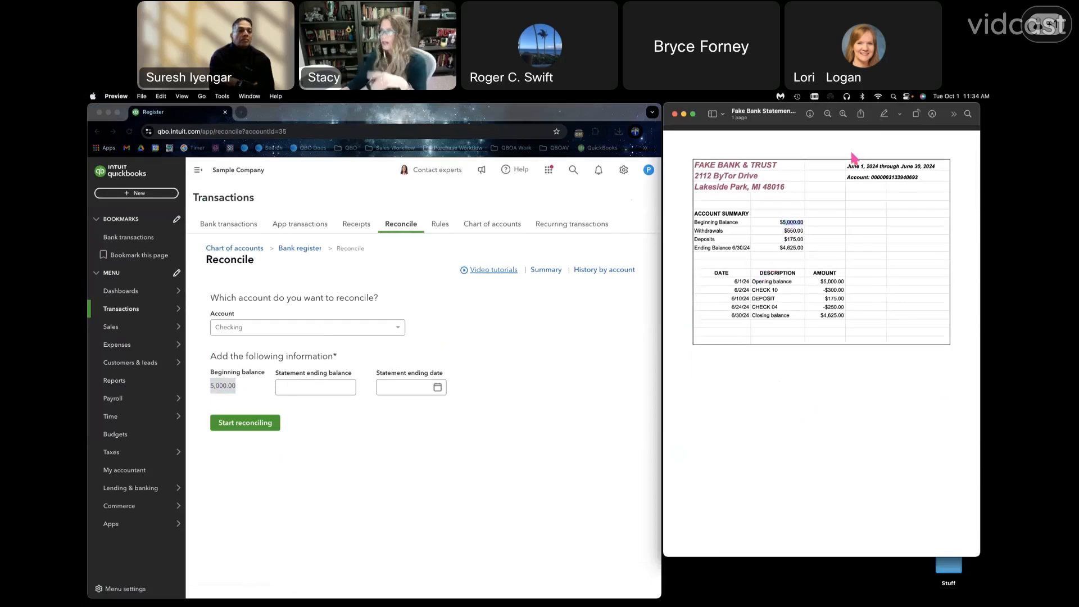
pyautogui.click(885, 114)
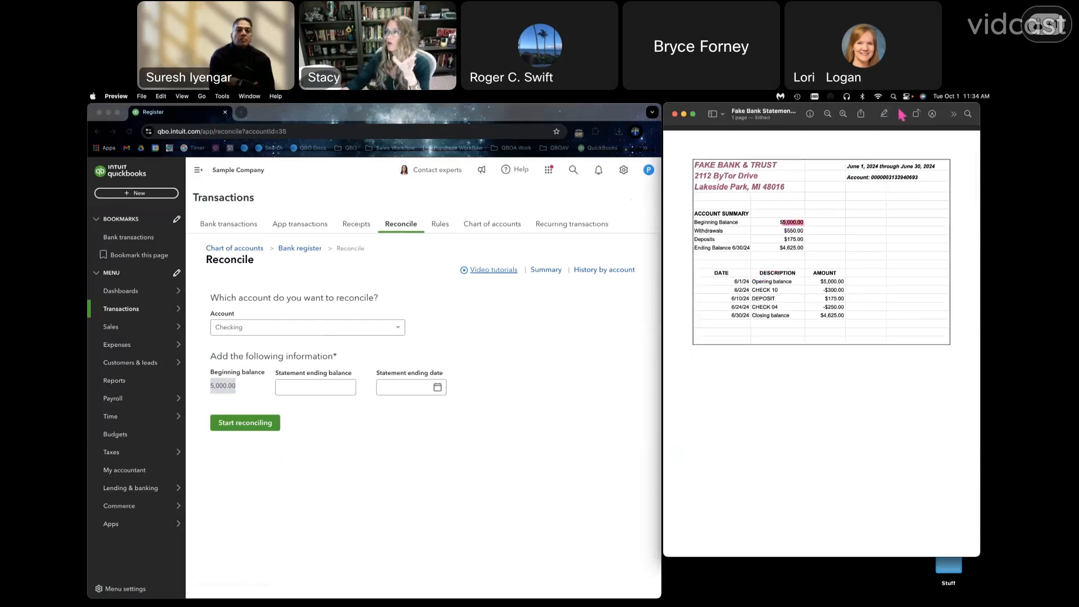
pyautogui.click(884, 115)
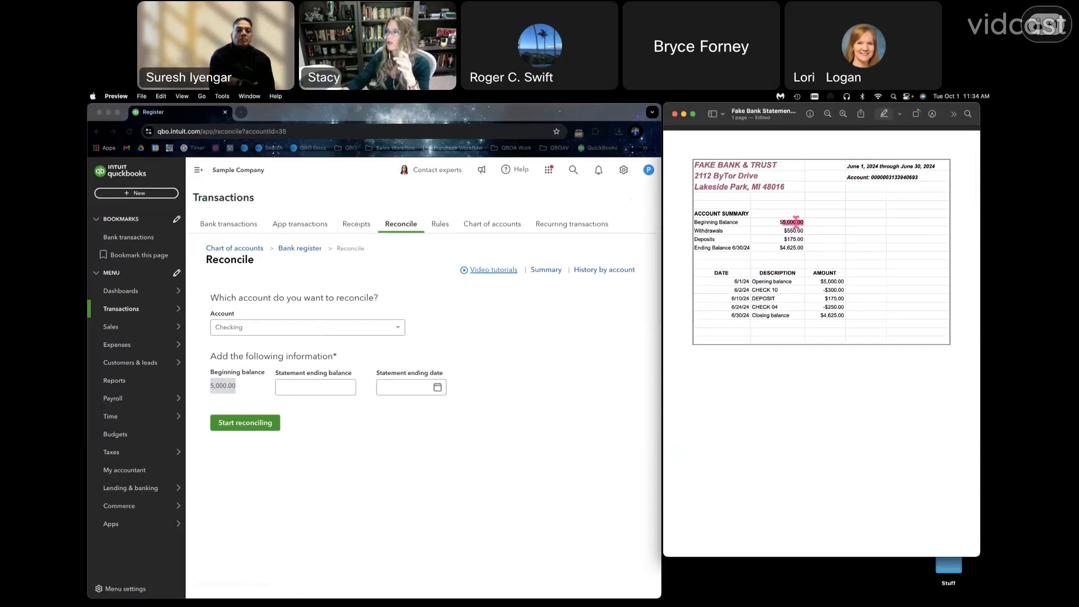
pyautogui.click(900, 115)
pyautogui.click(916, 139)
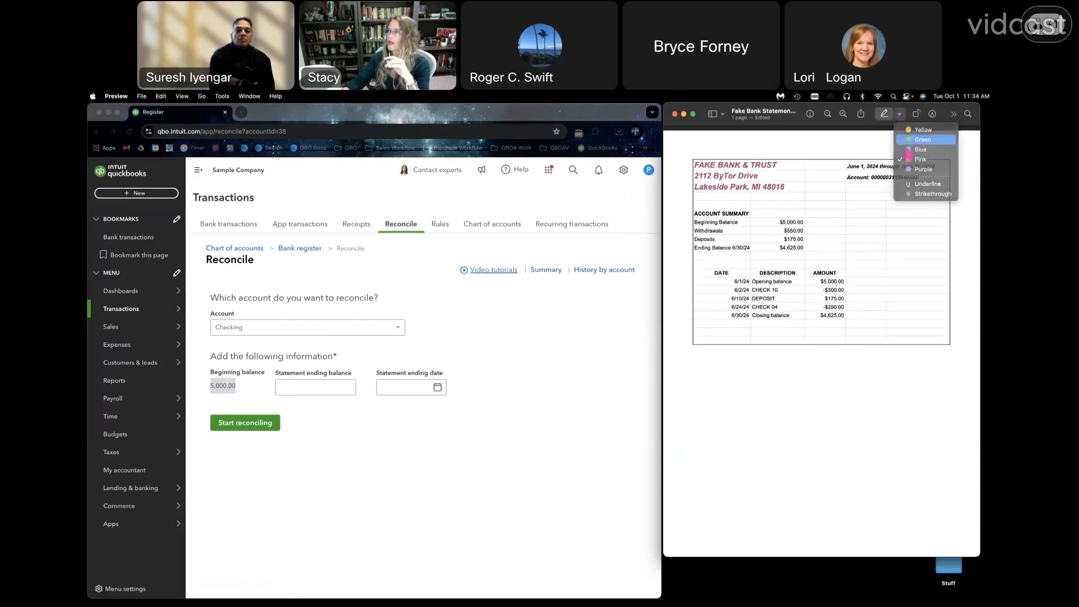
pyautogui.moveTo(782, 223); pyautogui.dragTo(804, 223)
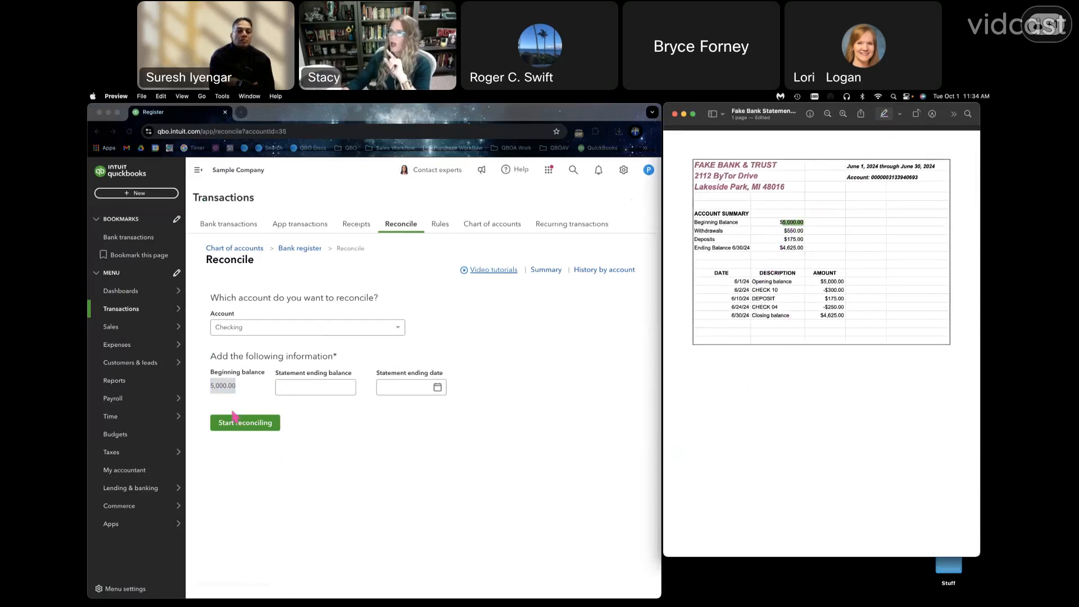
pyautogui.doubleClick(231, 392)
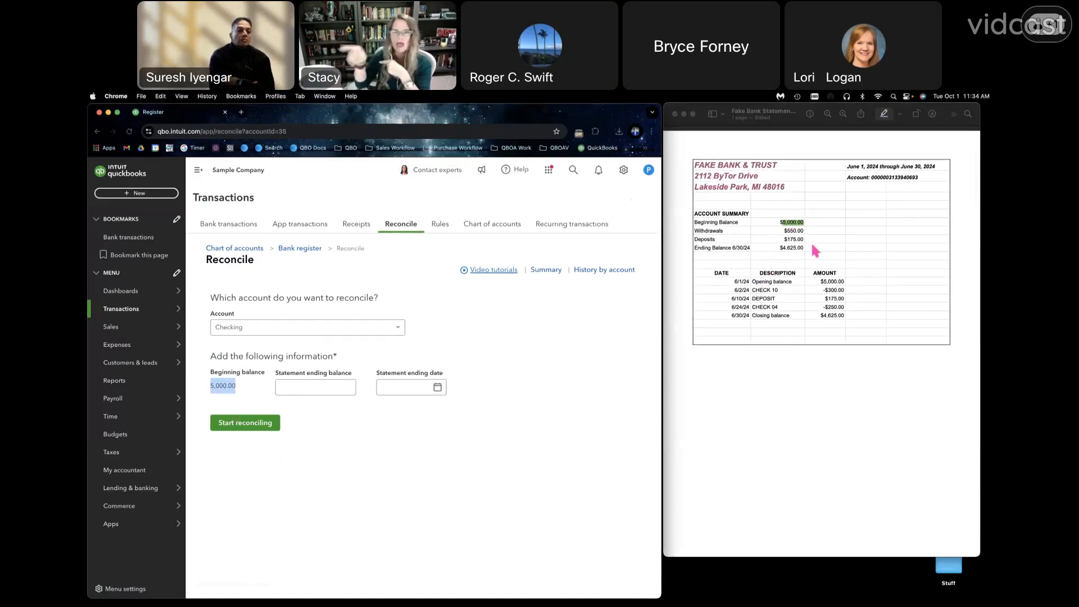
# - Highlight the bank statement's ending balance in green and copy it into the reconciliation as the statement ending balance, 4,625.00
pyautogui.click(791, 250)
pyautogui.doubleClick(791, 248)
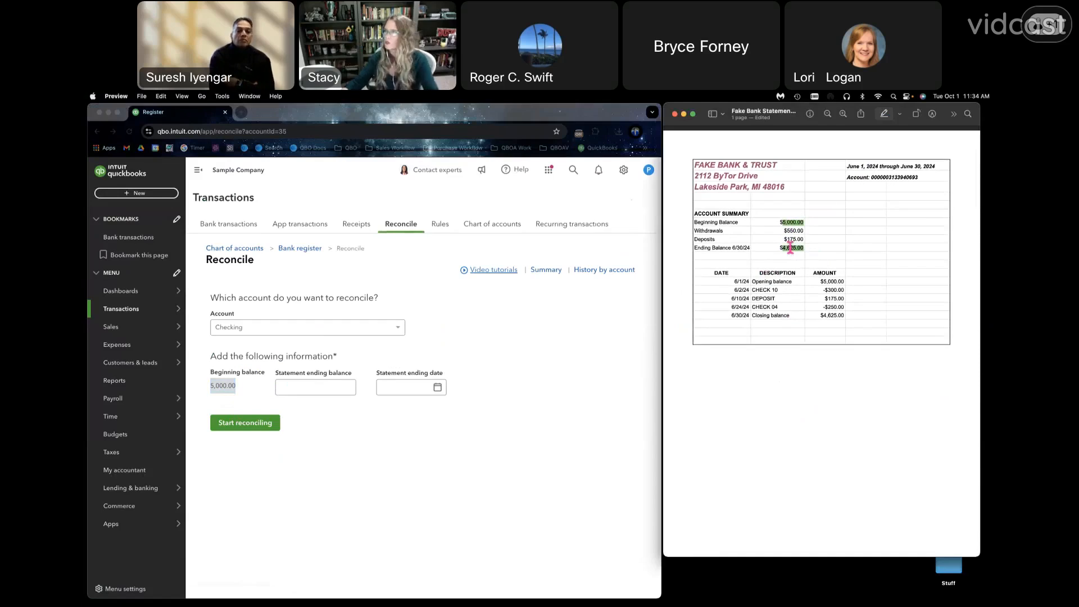
pyautogui.rightClick(792, 250)
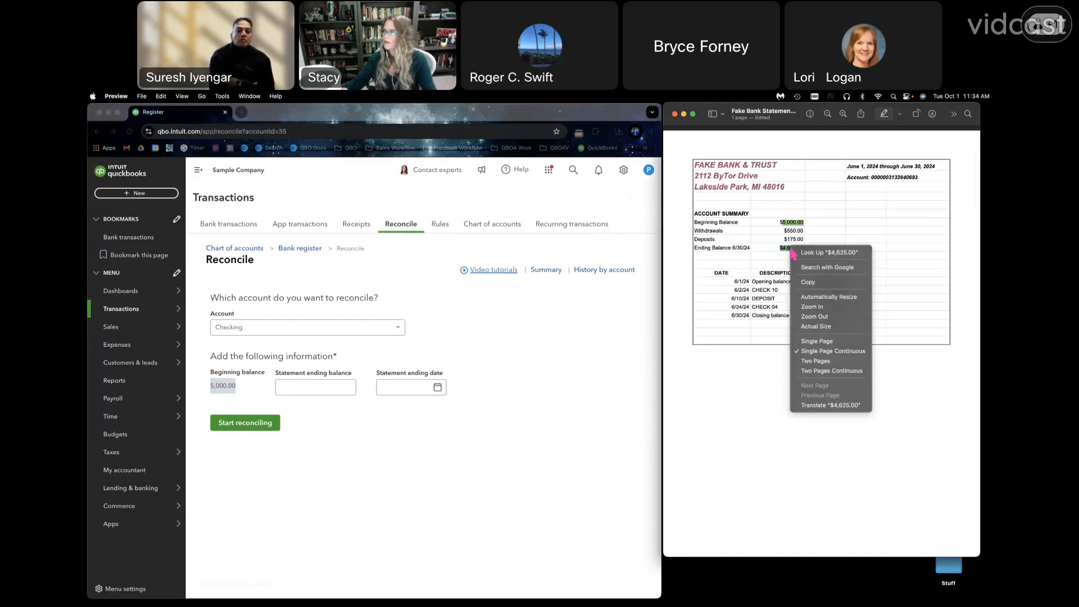
pyautogui.click(807, 281)
pyautogui.click(291, 386)
pyautogui.press('super+v')
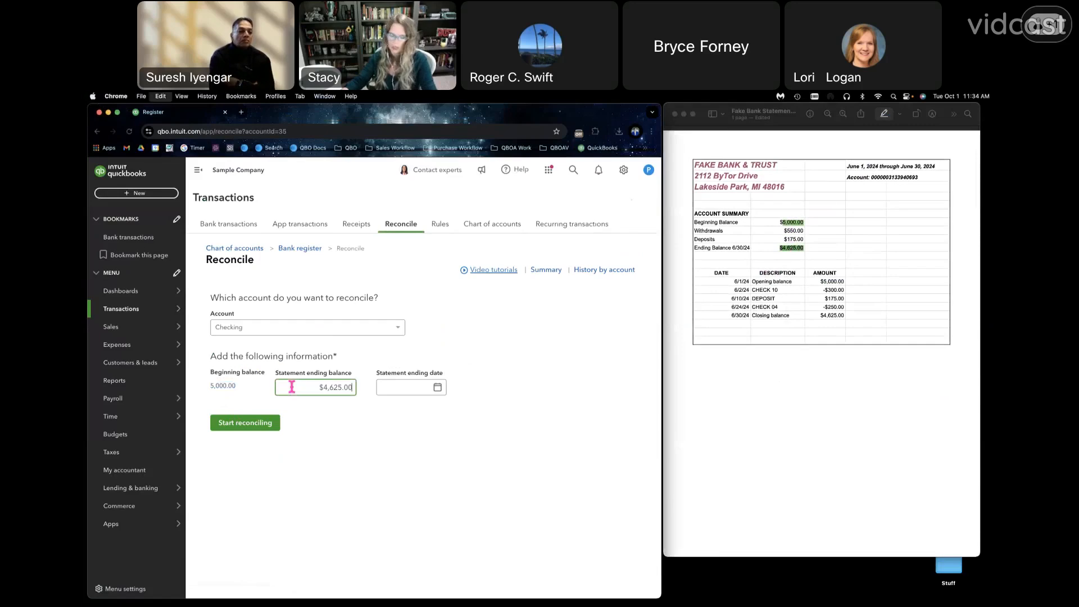
pyautogui.click(803, 247)
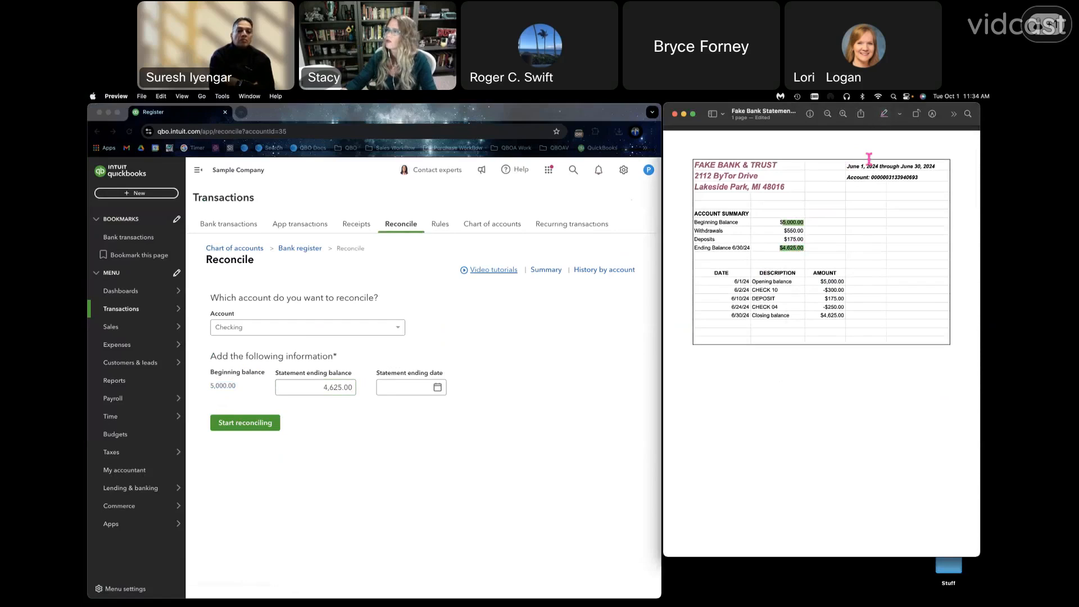
# - Set the statement ending date to 06/30/2024, start reconciling the Checking account and dismiss the introductory tips
pyautogui.click(883, 114)
pyautogui.doubleClick(792, 248)
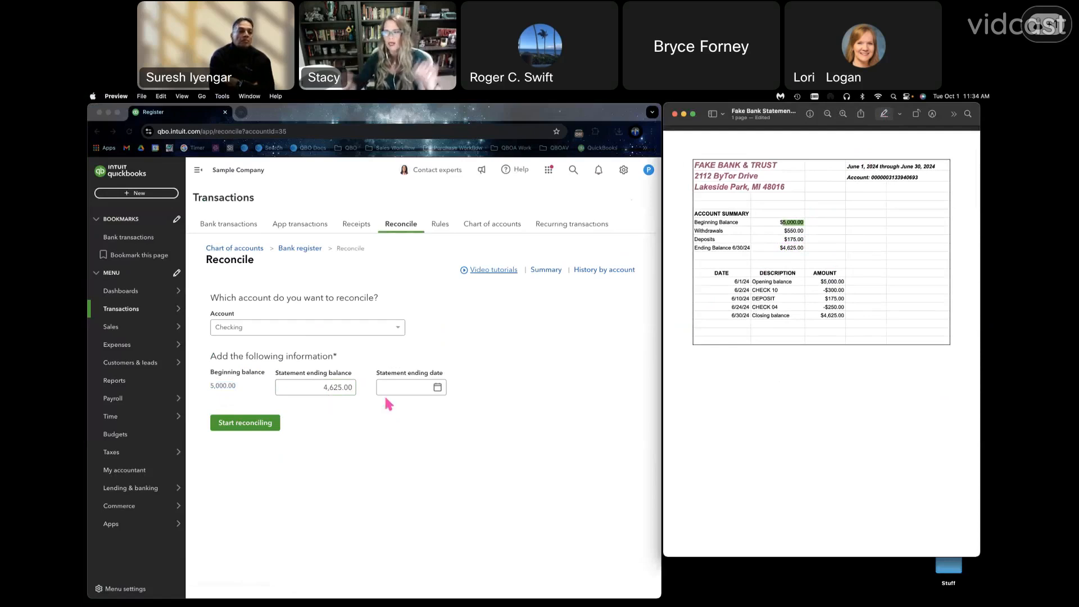
pyautogui.click(420, 387)
pyautogui.click(421, 391)
pyautogui.write('0')
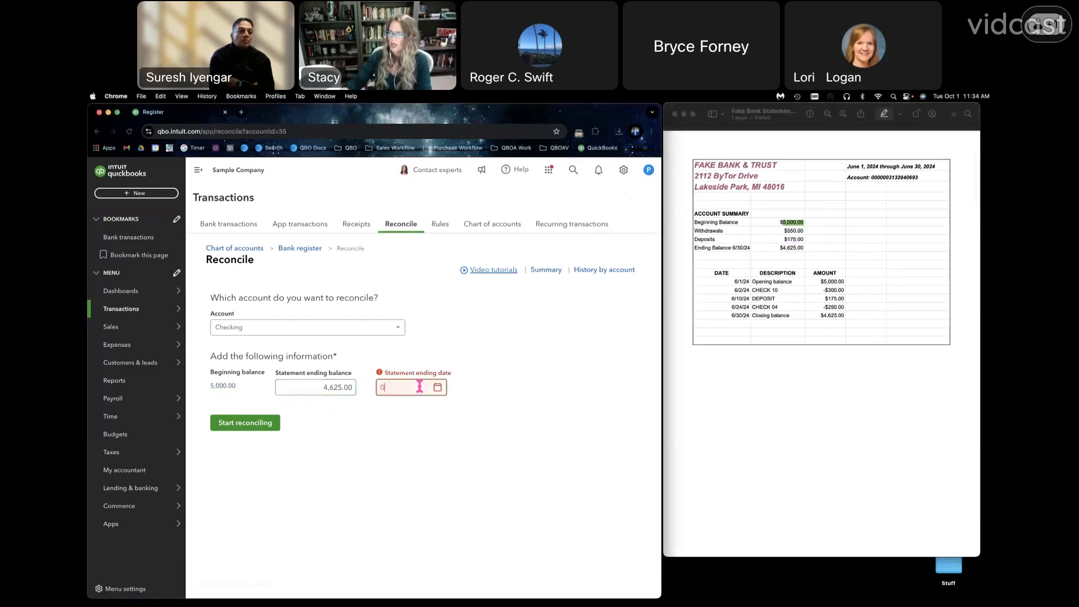
pyautogui.write('63024')
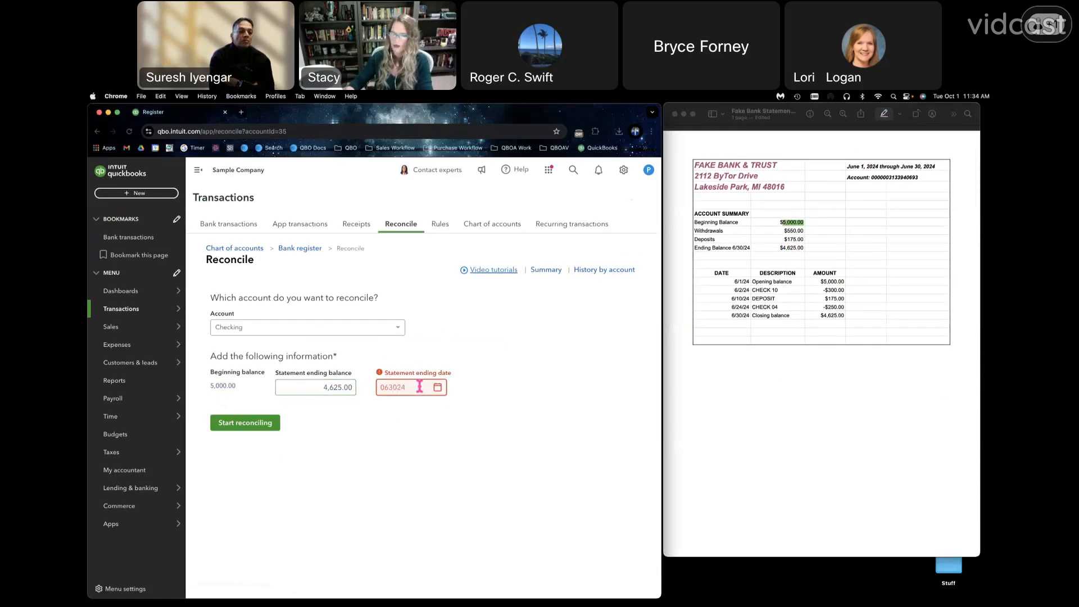
pyautogui.press('Tab')
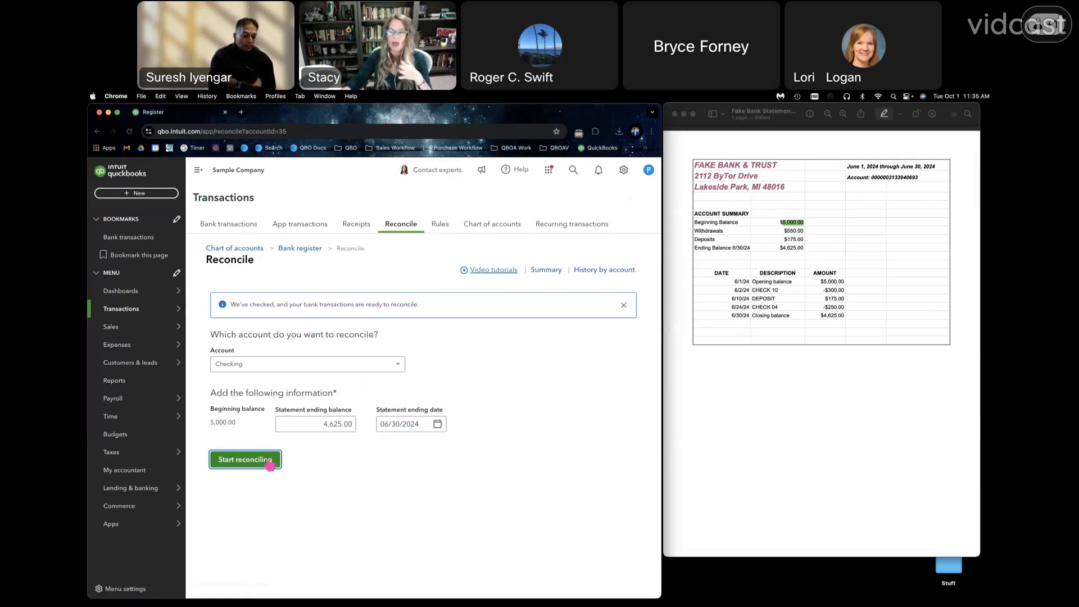
pyautogui.click(269, 465)
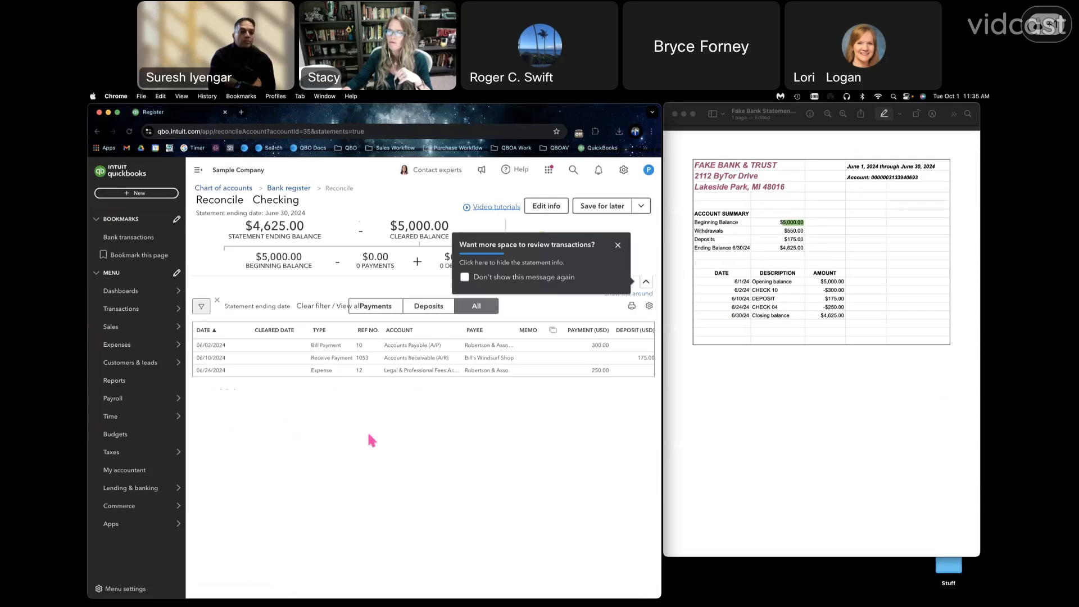
pyautogui.click(618, 245)
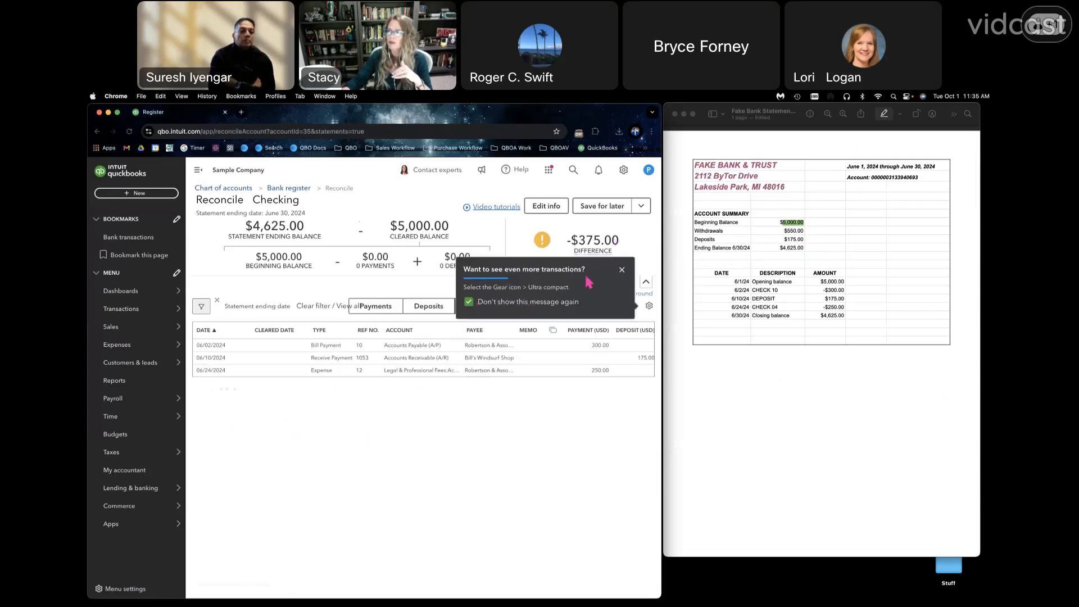
pyautogui.click(622, 271)
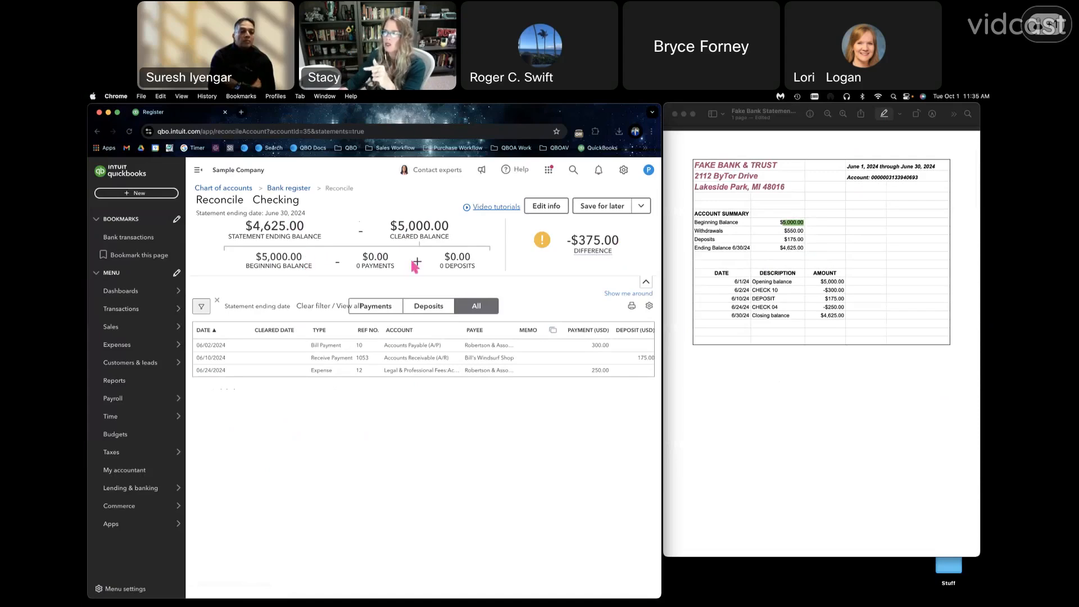
# - View the editable statement information without changing it, and try to finish the reconciliation before going back to the transactions
pyautogui.click(546, 206)
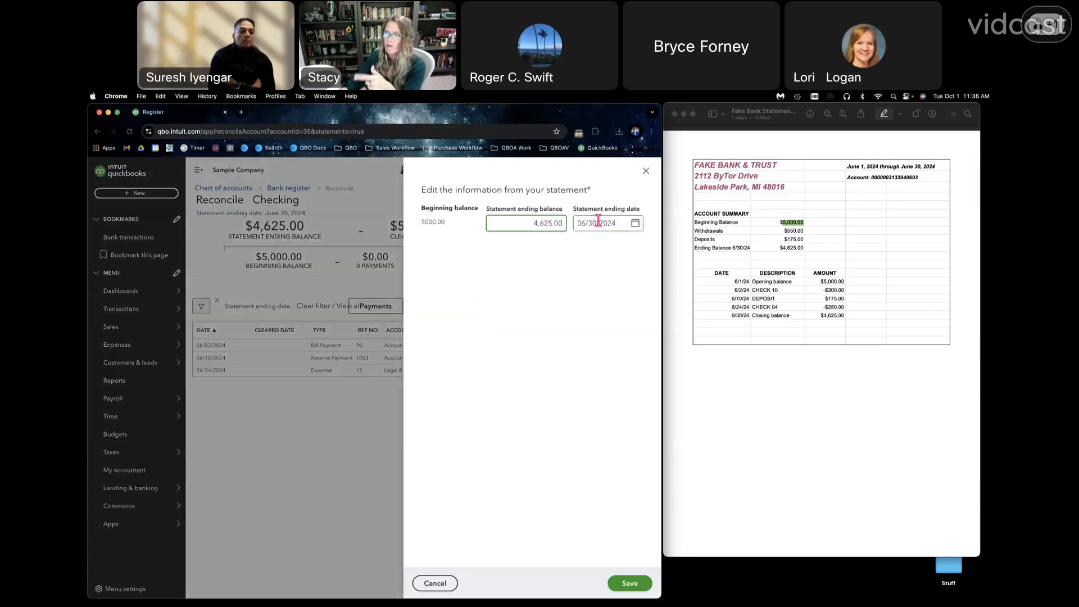
pyautogui.click(456, 588)
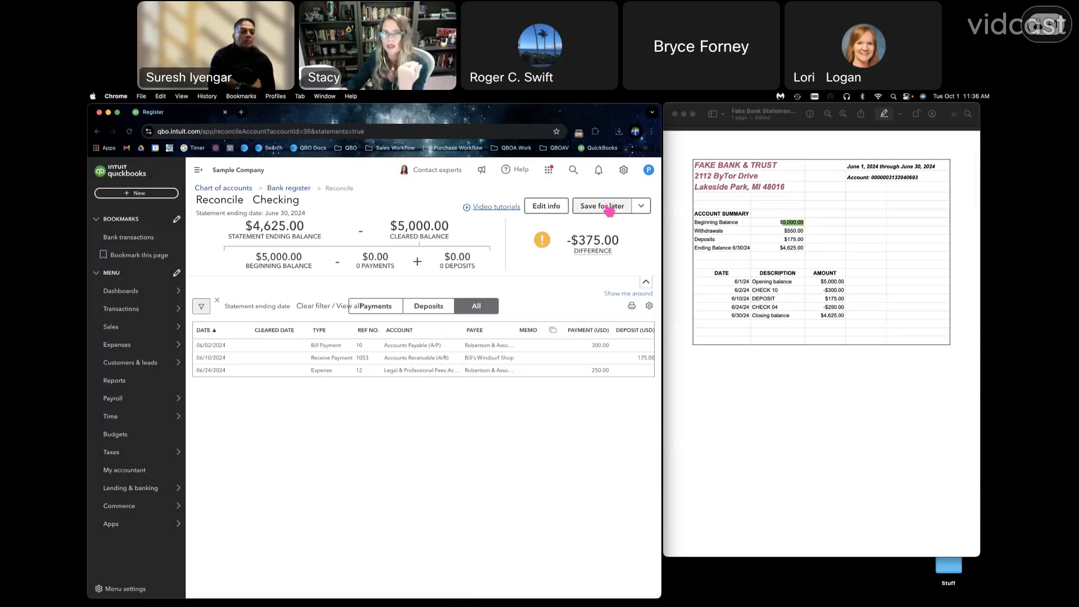
pyautogui.click(639, 211)
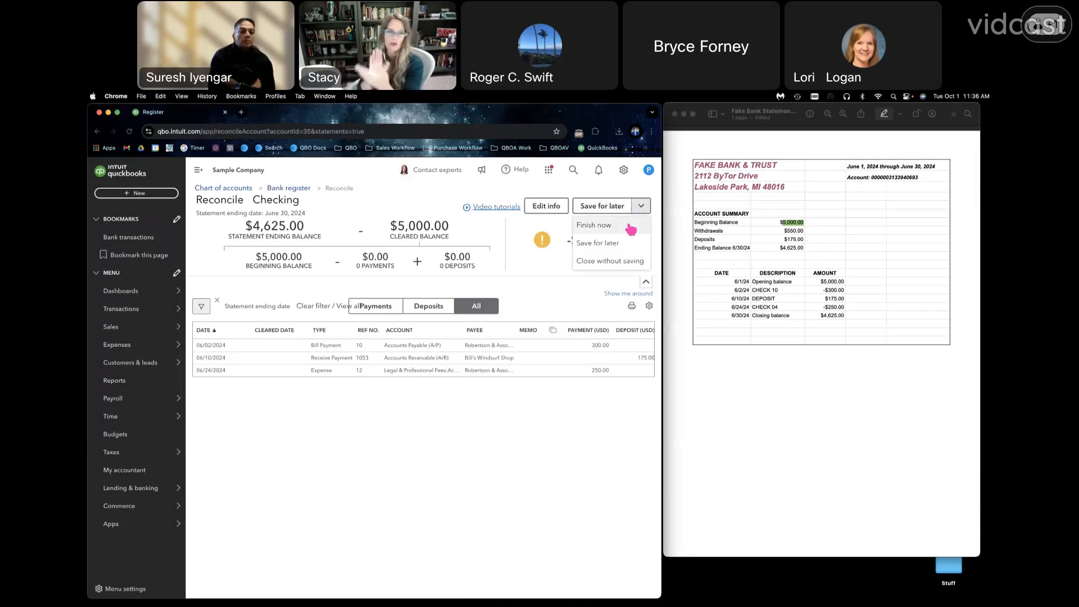
pyautogui.click(631, 227)
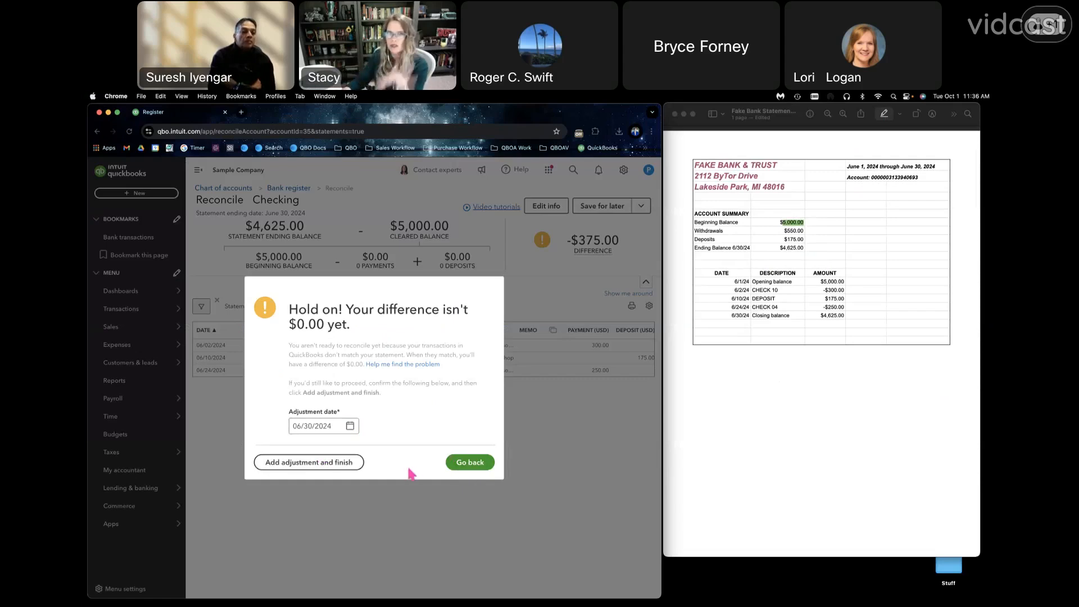
pyautogui.click(450, 465)
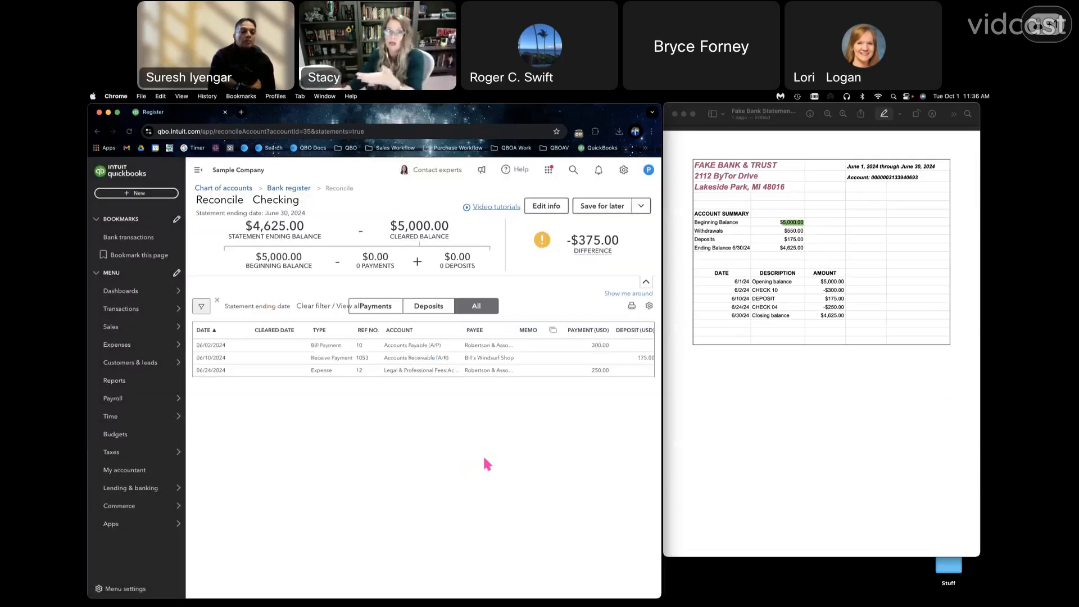
# - Close the Checking reconciliation without saving the changes
pyautogui.click(642, 208)
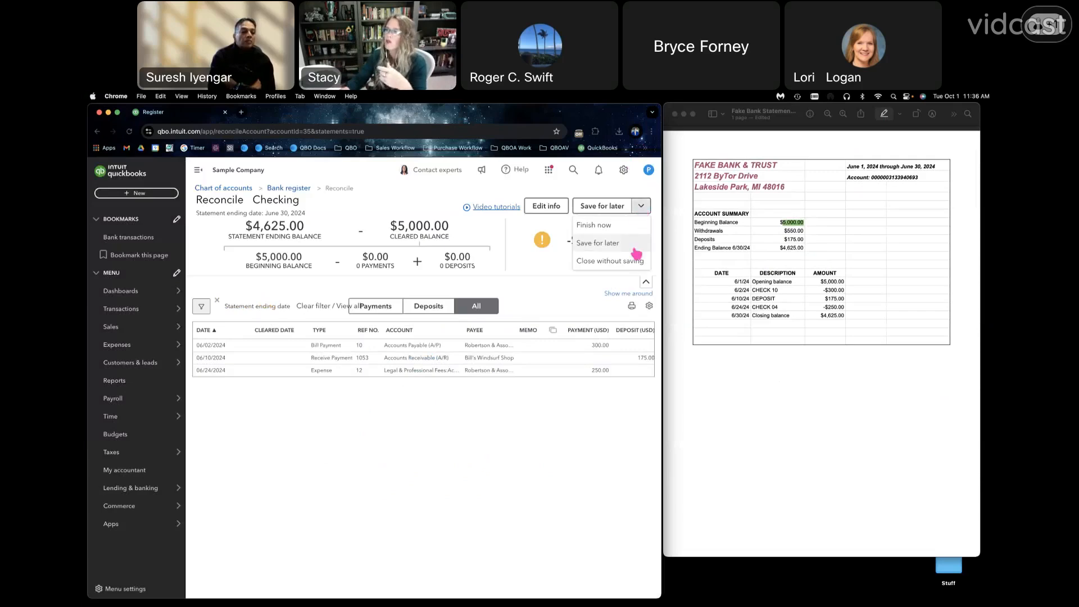
pyautogui.click(637, 261)
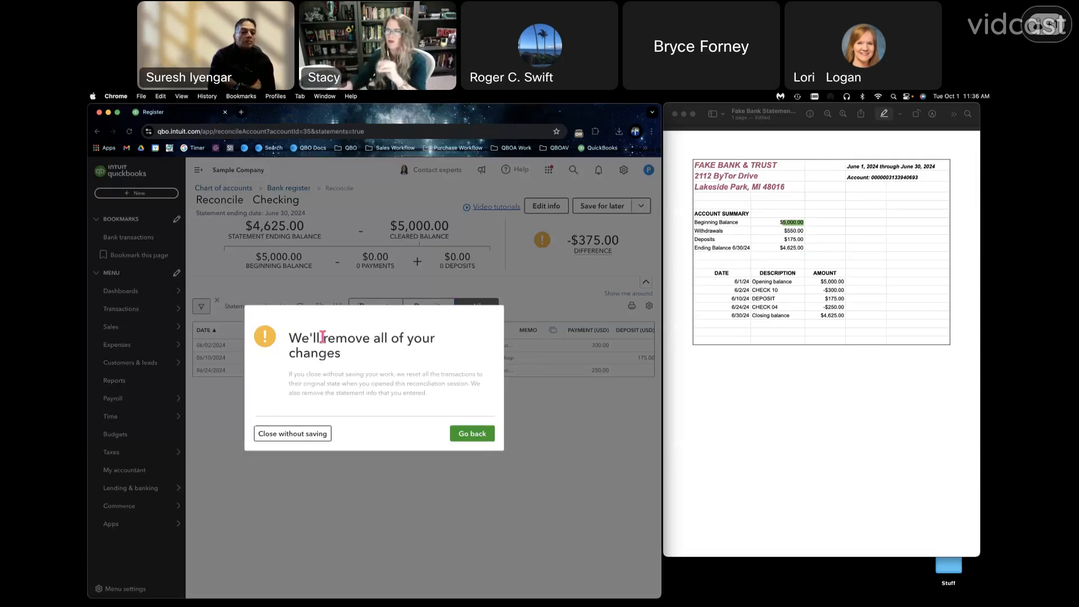
pyautogui.click(301, 437)
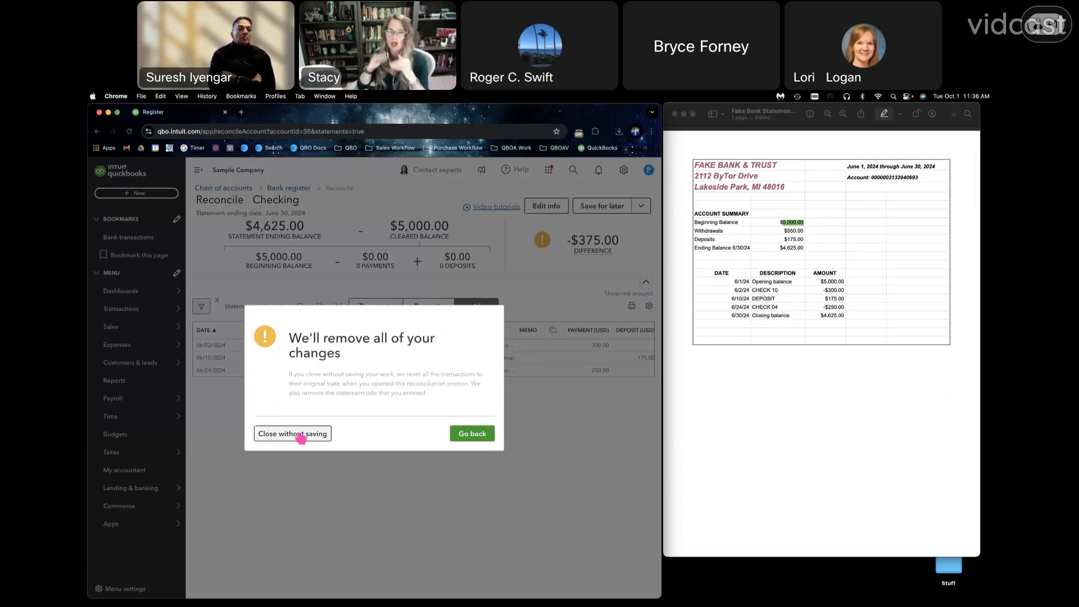
pyautogui.click(301, 435)
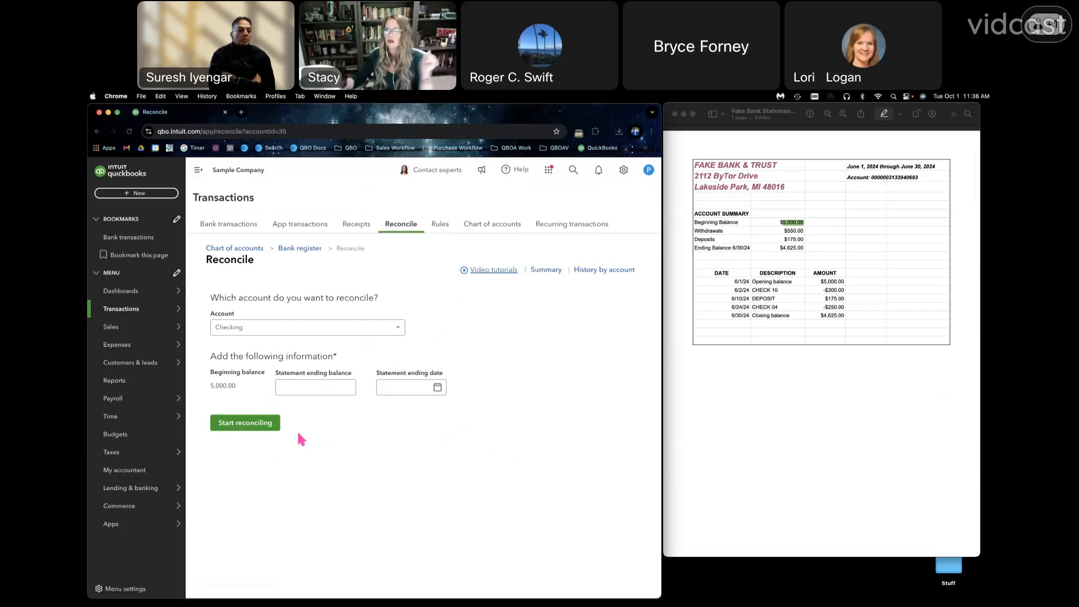
# - Enter a statement ending balance of 4,625.00 and an ending date of 06/30/2024, and start reconciling the Checking account
pyautogui.click(306, 386)
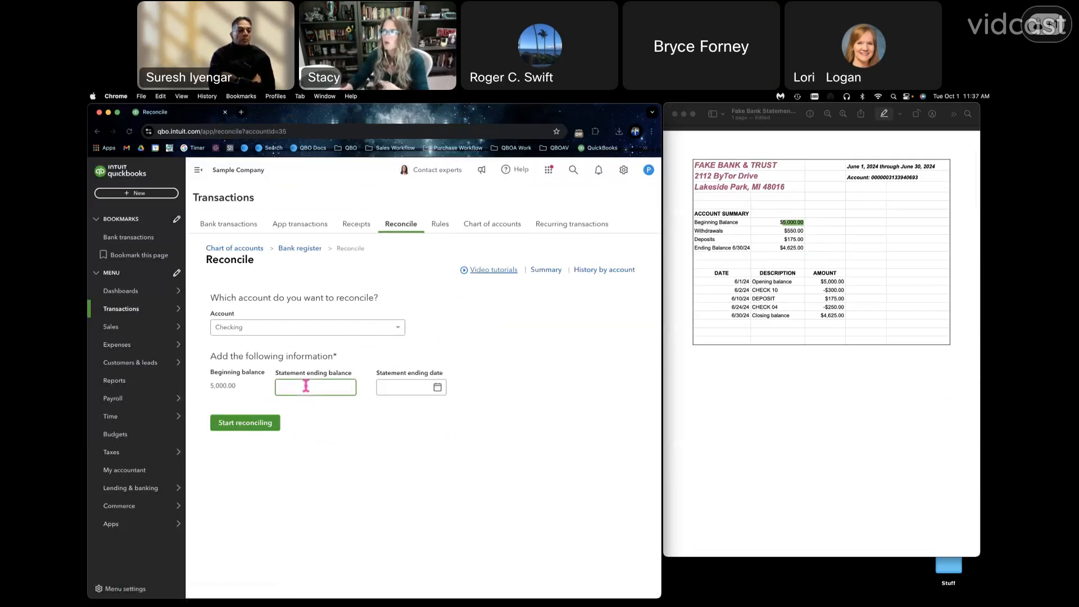
pyautogui.write('4625')
pyautogui.press('Tab')
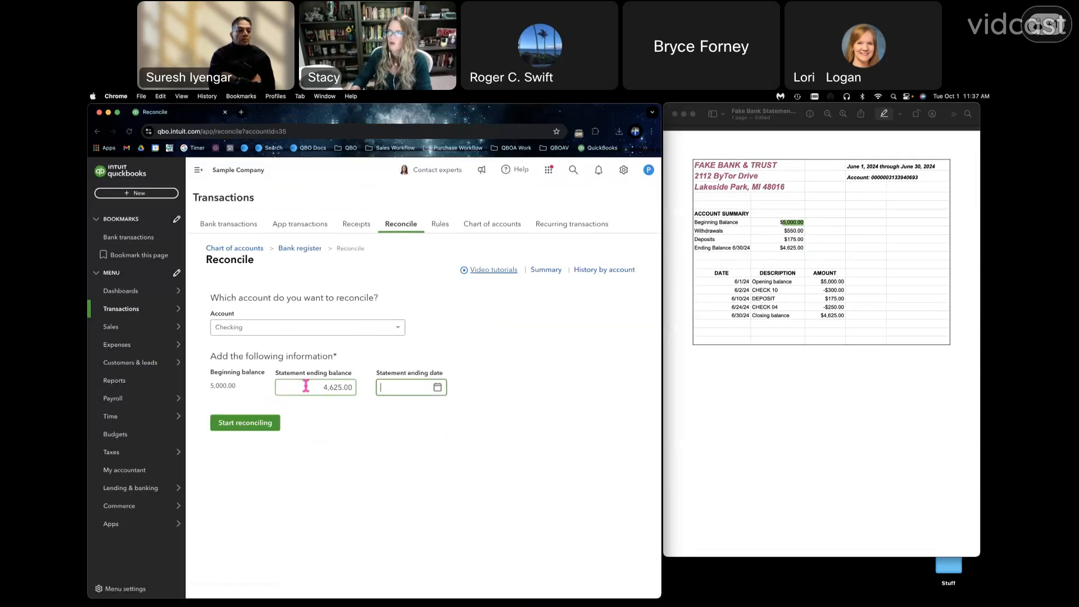
pyautogui.write('06/30/2024')
pyautogui.press('Tab')
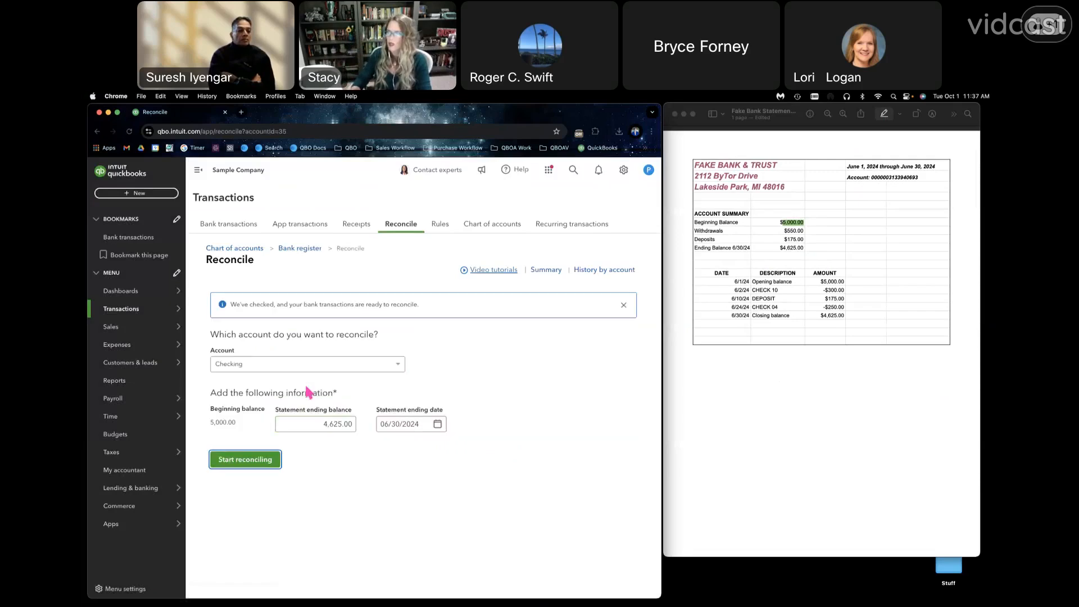
pyautogui.click(256, 465)
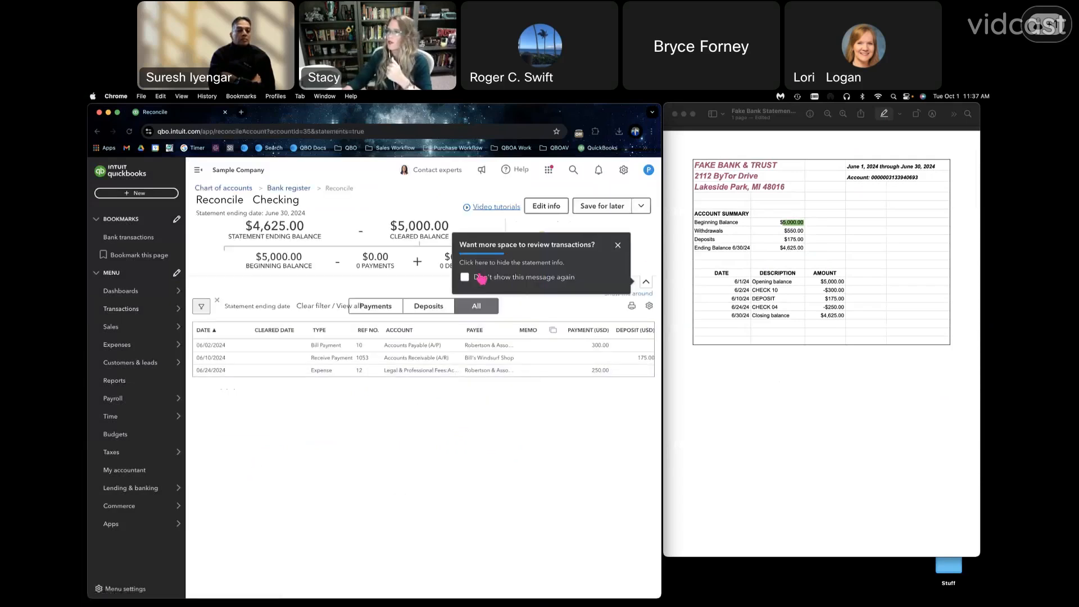
# - Dismiss the tip about extra space, hide the statement summary and expand it again
pyautogui.click(618, 245)
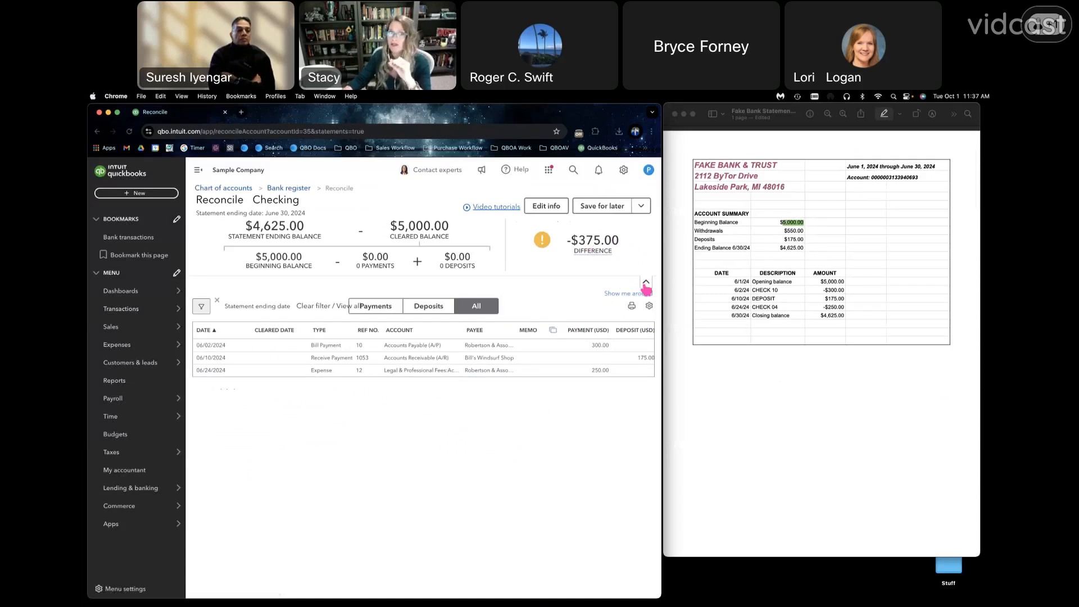
pyautogui.click(645, 282)
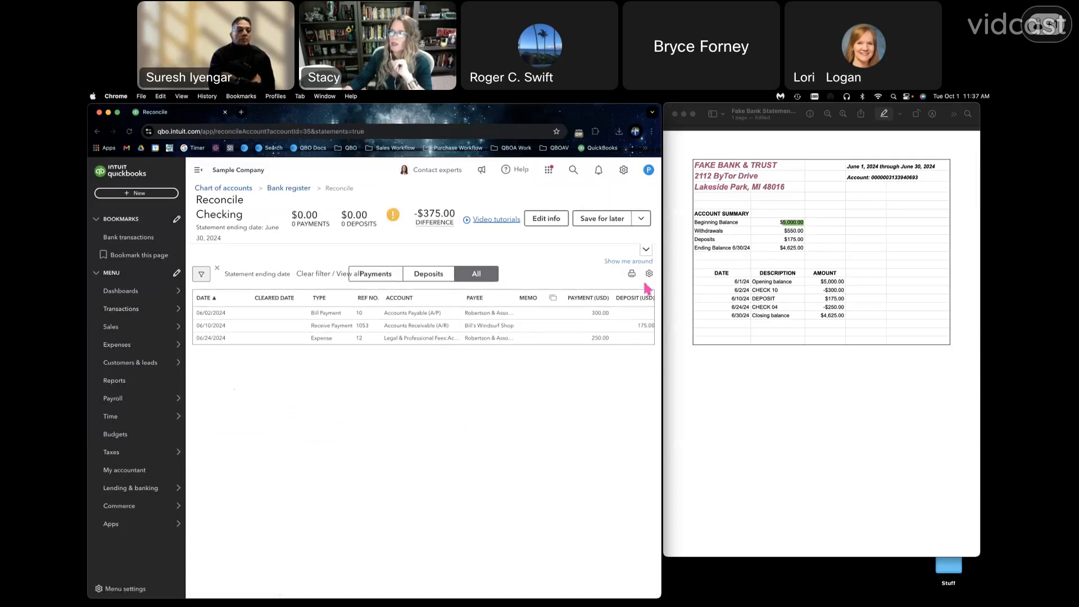
pyautogui.click(646, 250)
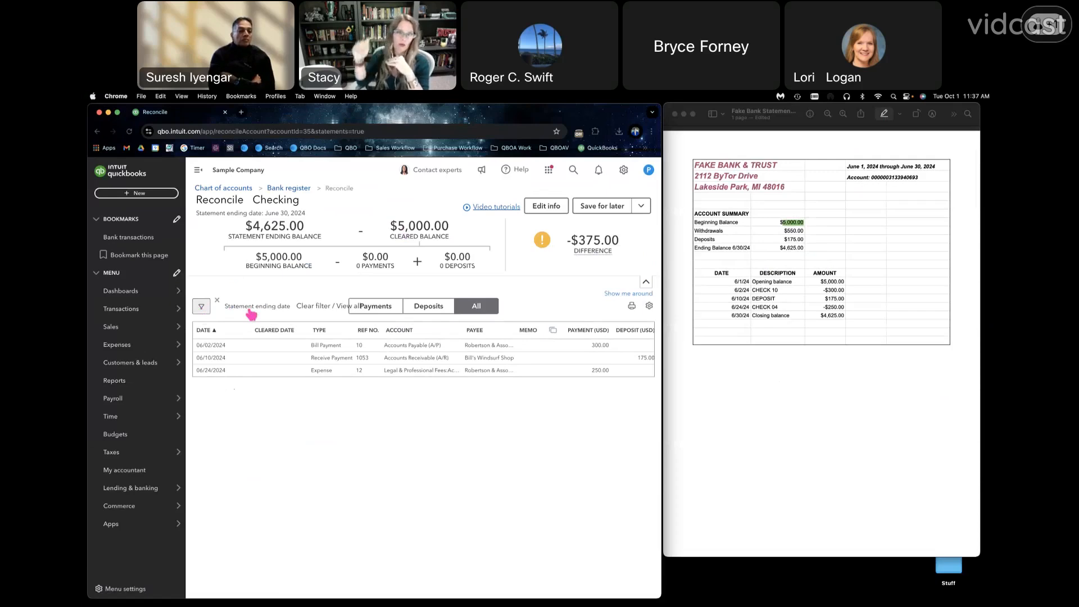
# - Remove the statement ending date filter to review all uncleared transactions, and restore the filter
pyautogui.click(218, 302)
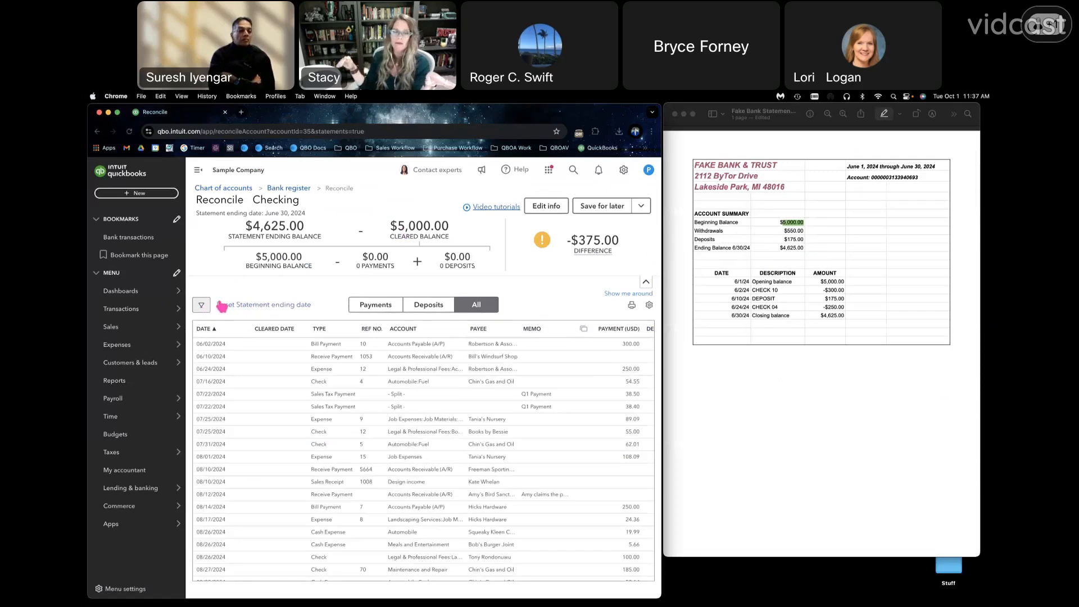
pyautogui.scroll(-10, 258, 473)
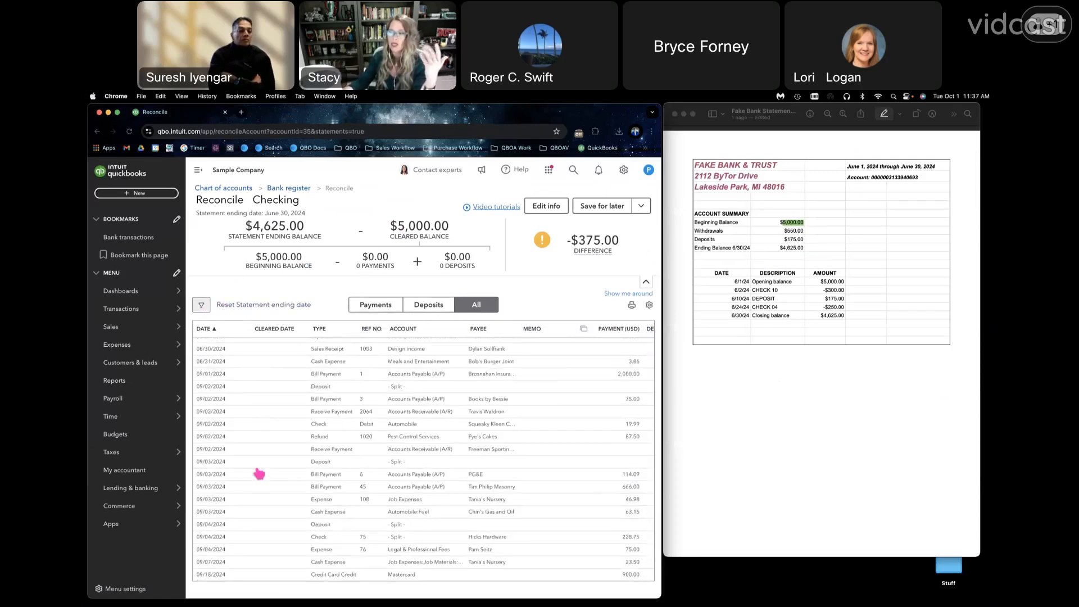
pyautogui.scroll(10, 258, 474)
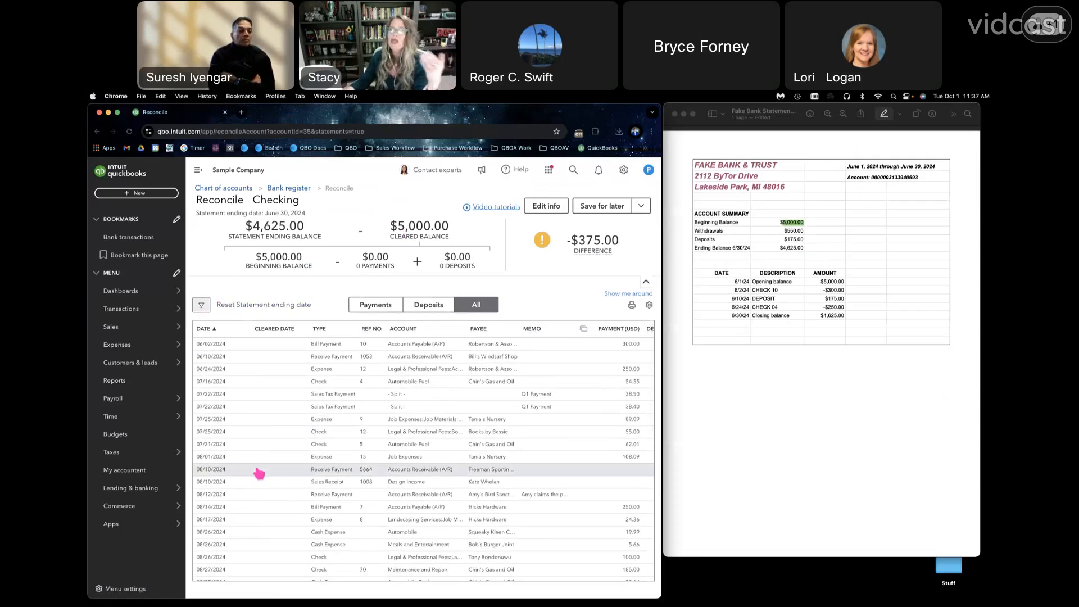
pyautogui.click(229, 304)
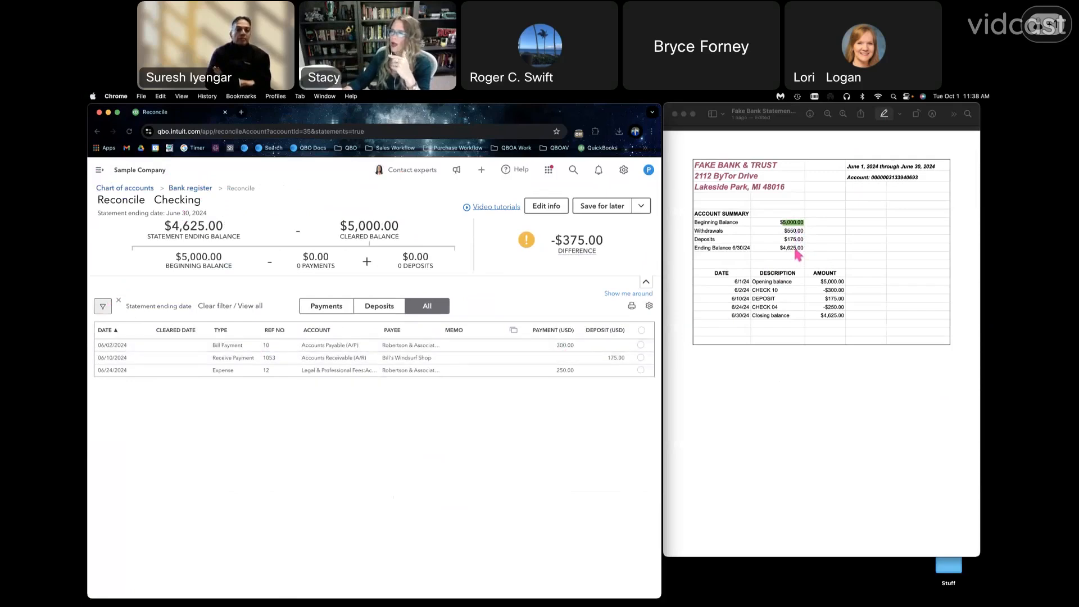
# - Highlight the ending balance in the account summary and the 6/1/24 opening balance amount in green on the bank statement
pyautogui.click(798, 254)
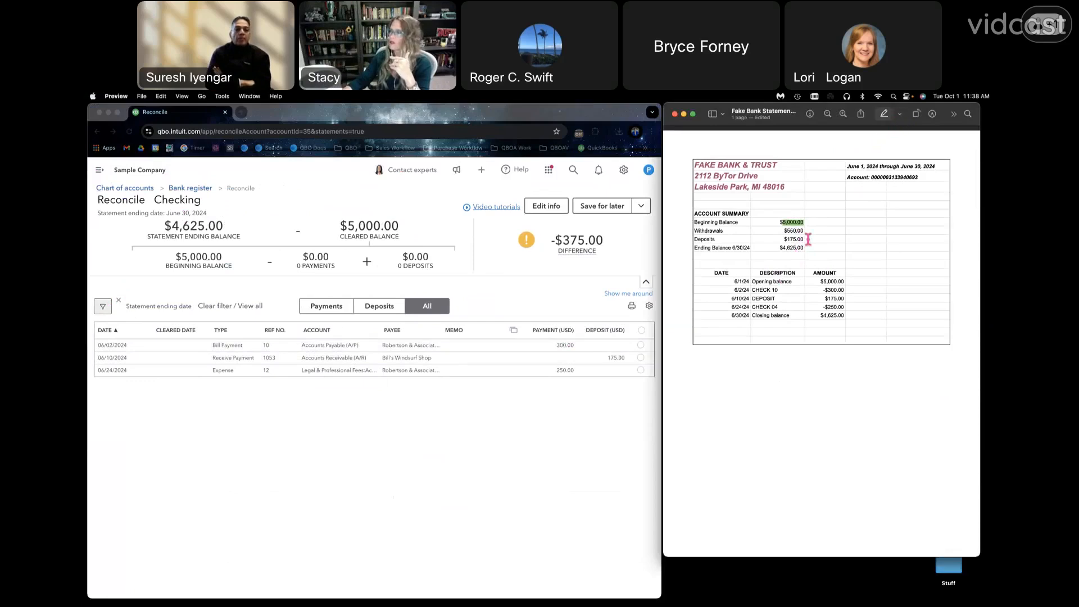
pyautogui.doubleClick(789, 248)
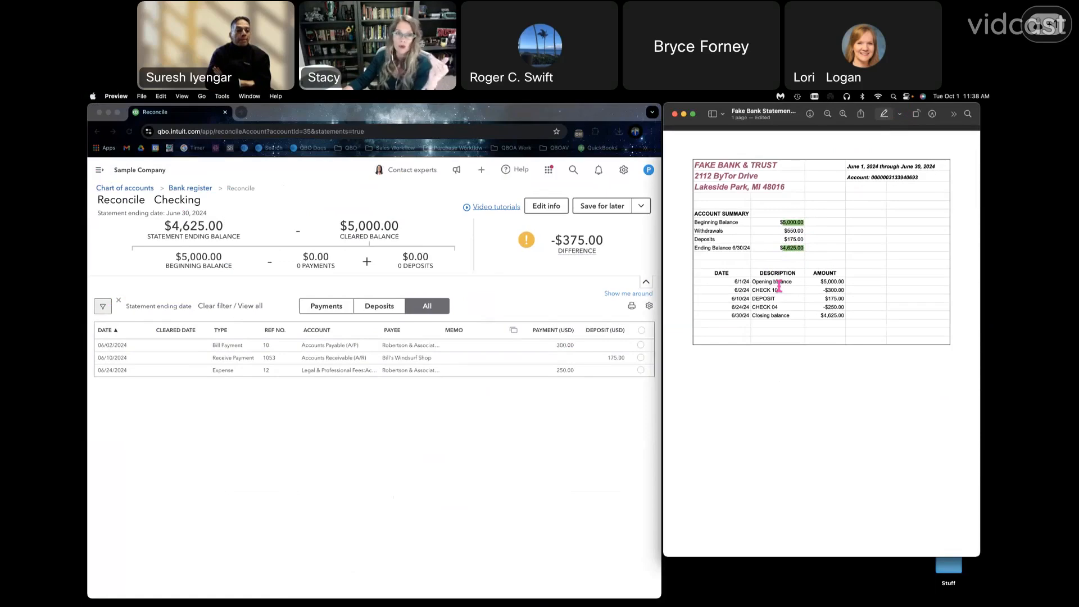
pyautogui.doubleClick(829, 282)
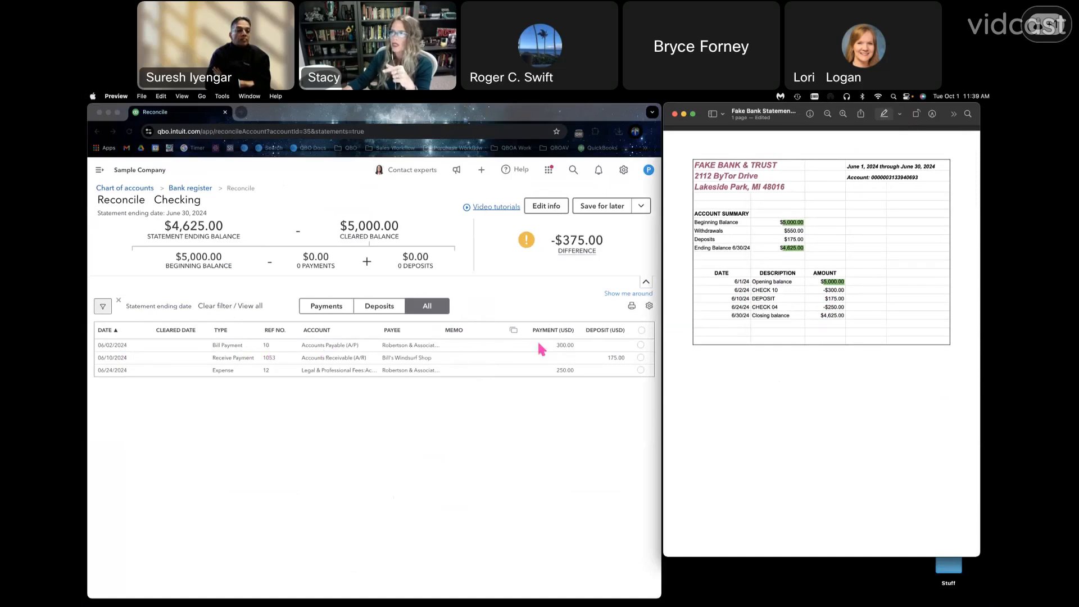
# - Mark the 06/02/2024 payment of 300.00 and the 06/10/2024 deposit of 175.00 as cleared, highlighting each matching amount on the bank statement
pyautogui.click(641, 345)
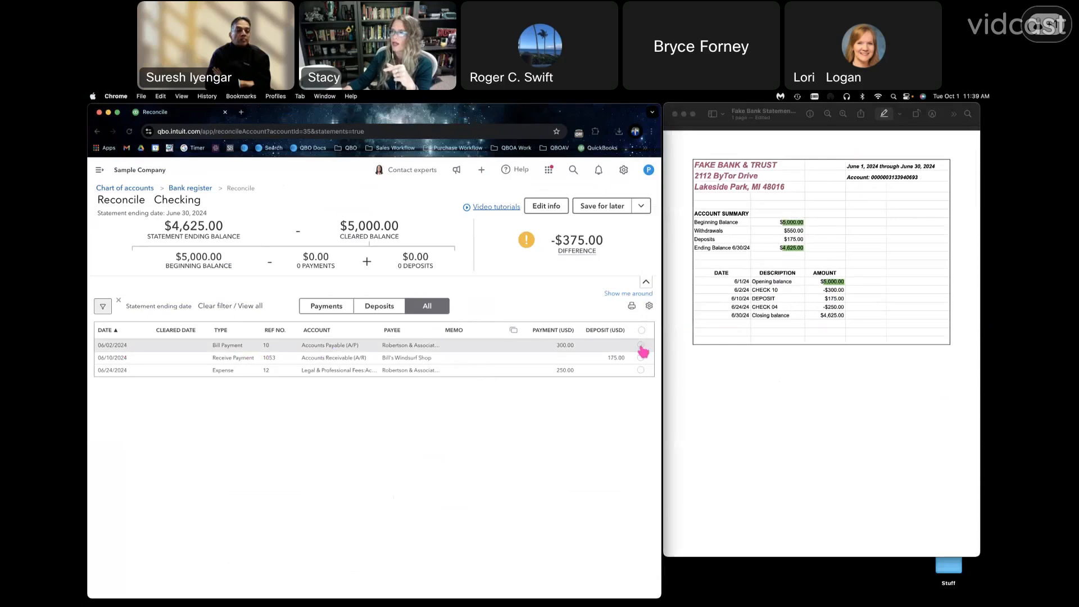
pyautogui.doubleClick(836, 291)
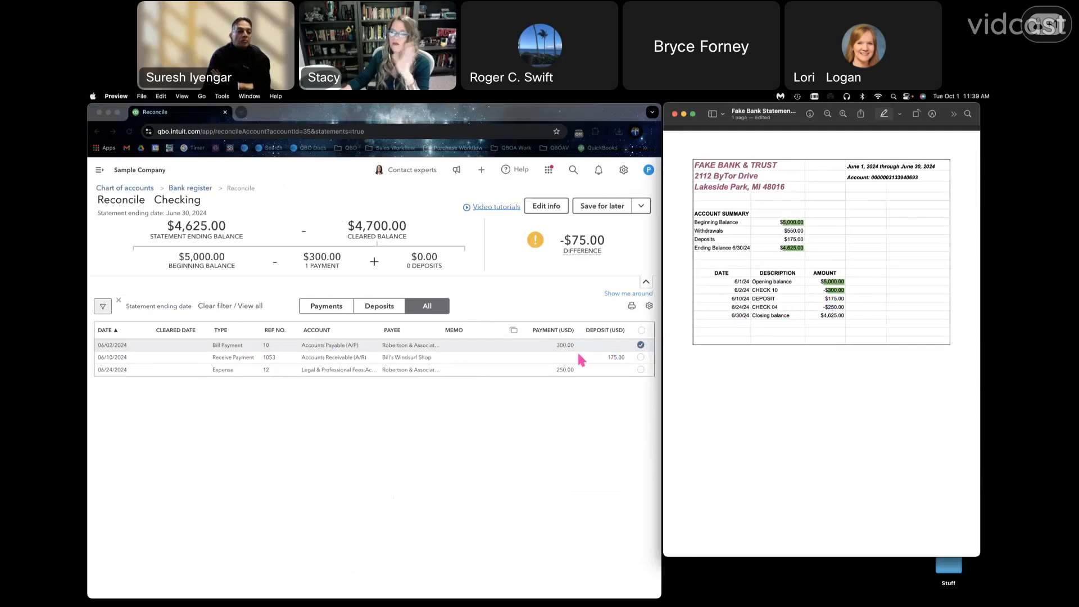
pyautogui.click(390, 308)
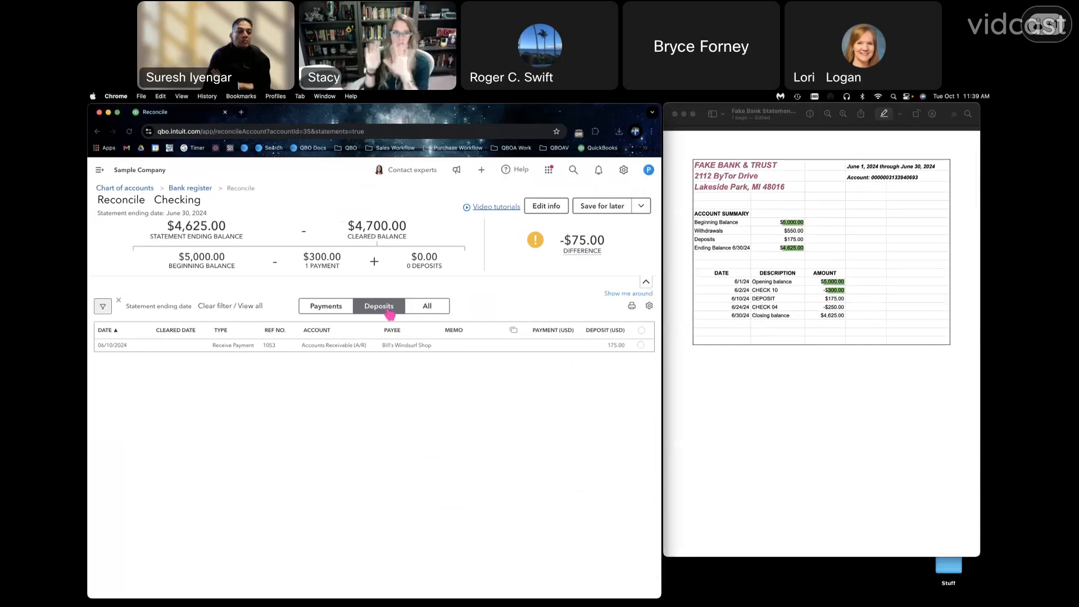
pyautogui.click(641, 345)
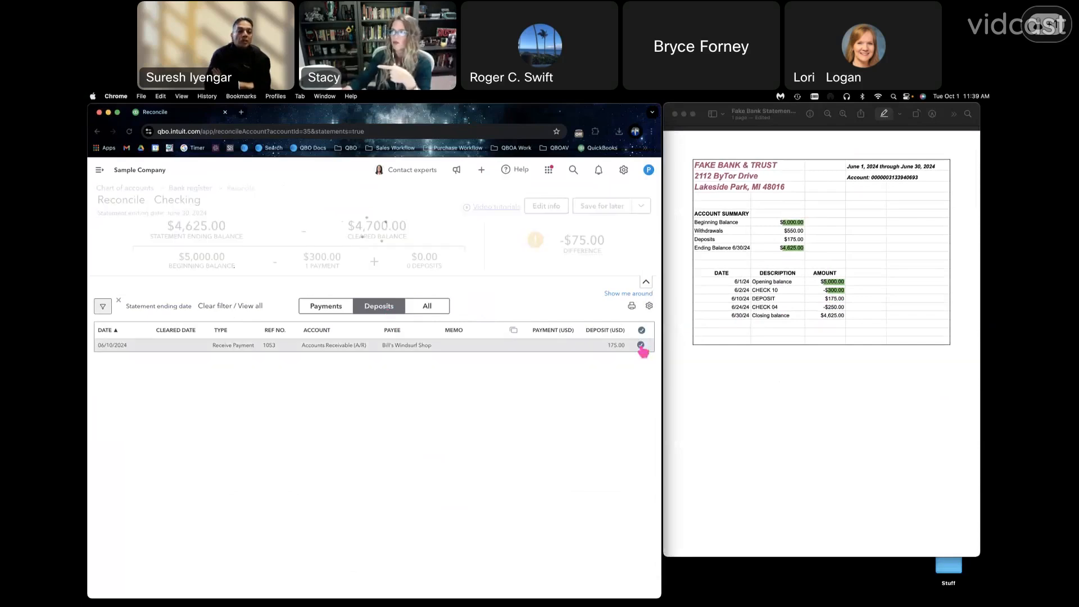
pyautogui.doubleClick(838, 299)
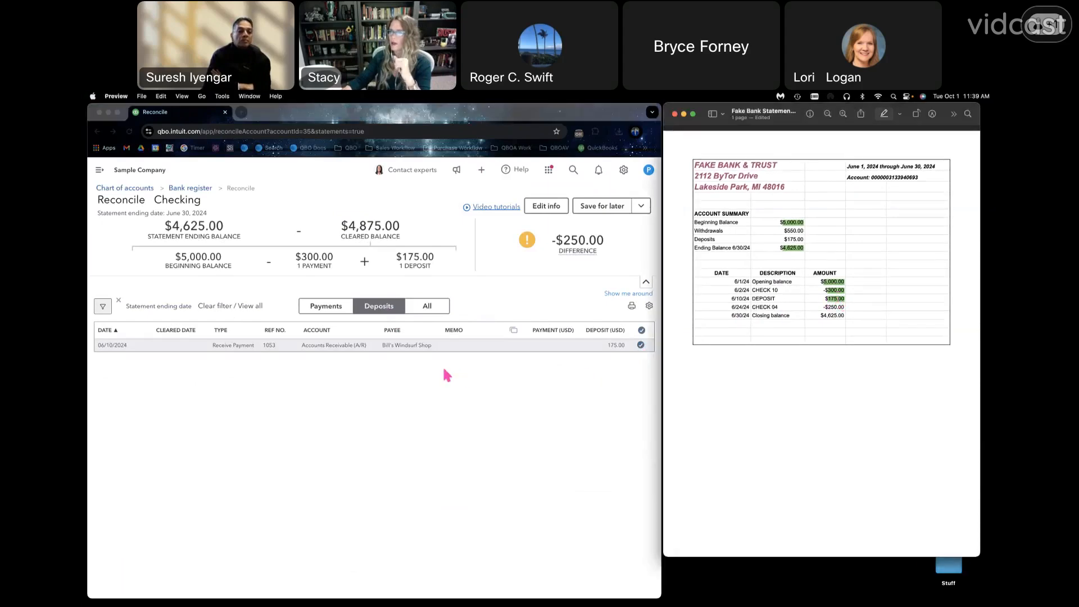
# - Show only the payments in the transaction list and highlight the Deposits amount of $175.00 in the statement's account summary
pyautogui.click(324, 309)
pyautogui.click(324, 308)
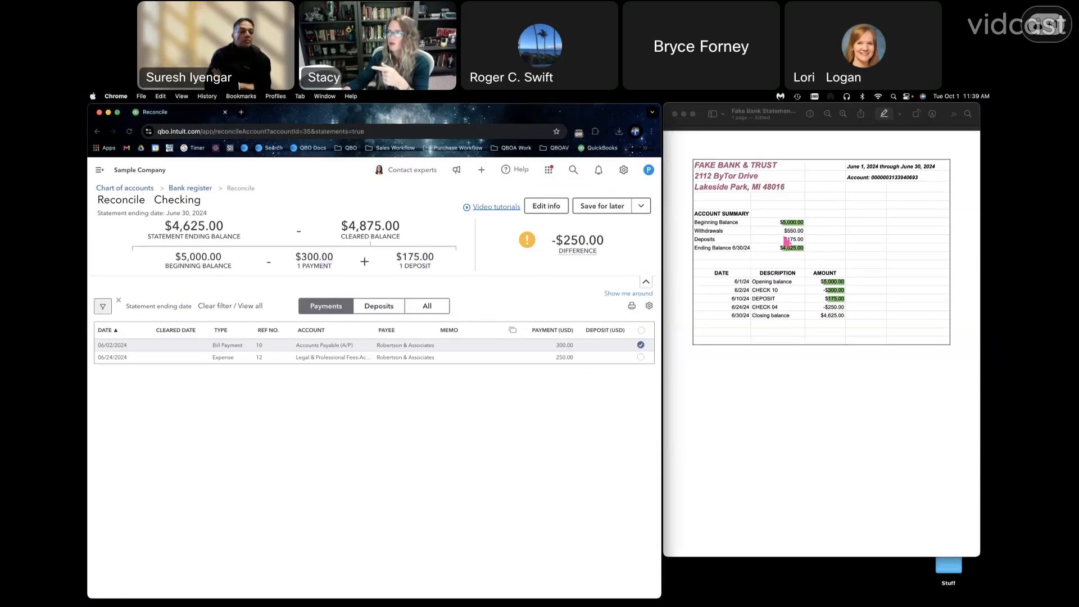
pyautogui.click(795, 241)
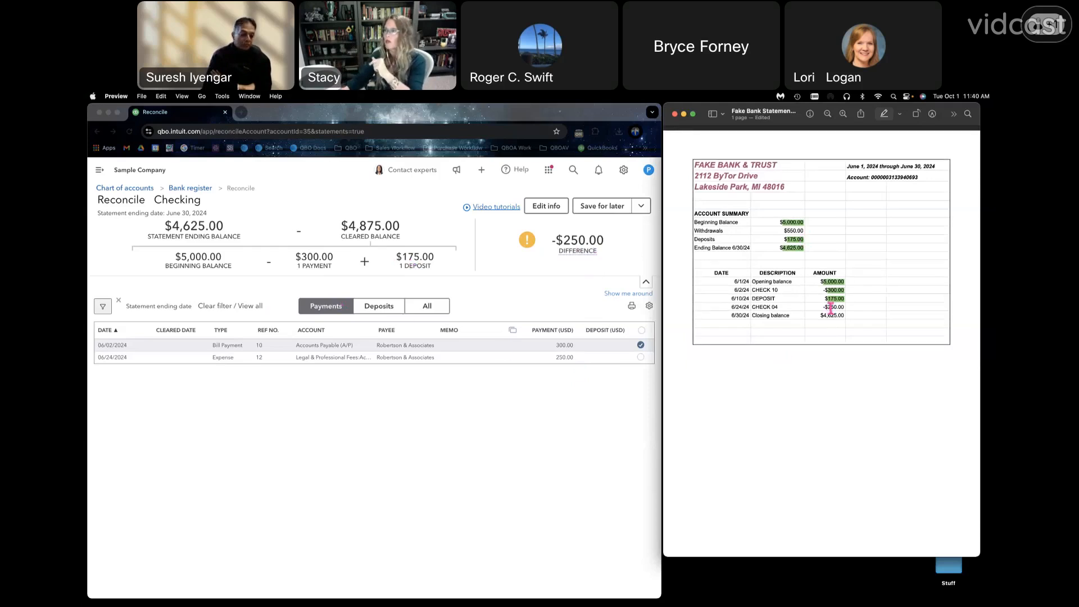
# - Expand the 06/24/2024 expense in the list, change its payment amount to 240.00 and set it back to 250.00
pyautogui.click(641, 360)
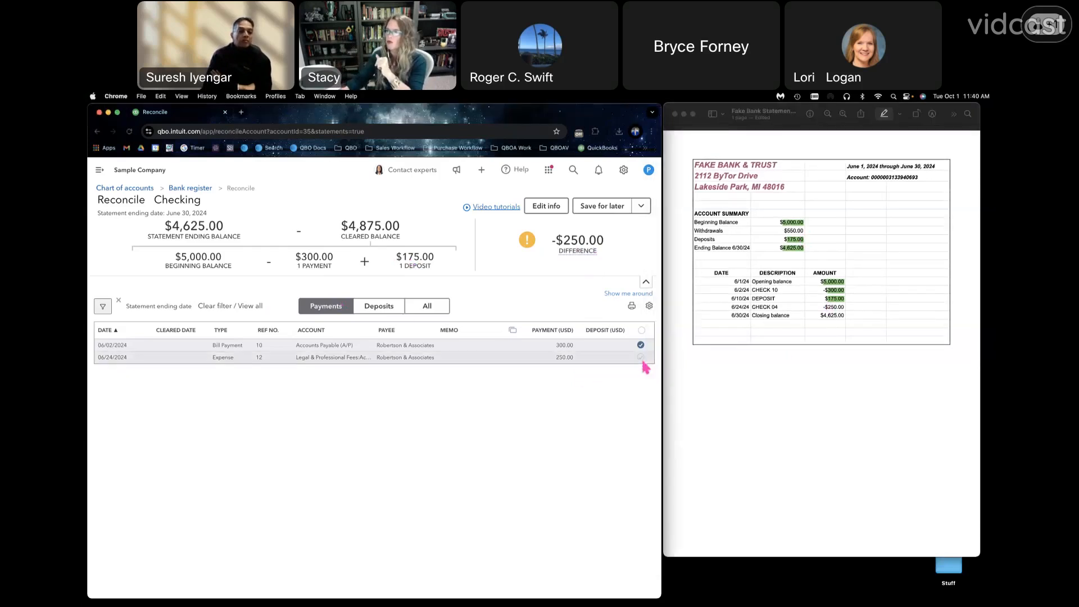
pyautogui.click(641, 369)
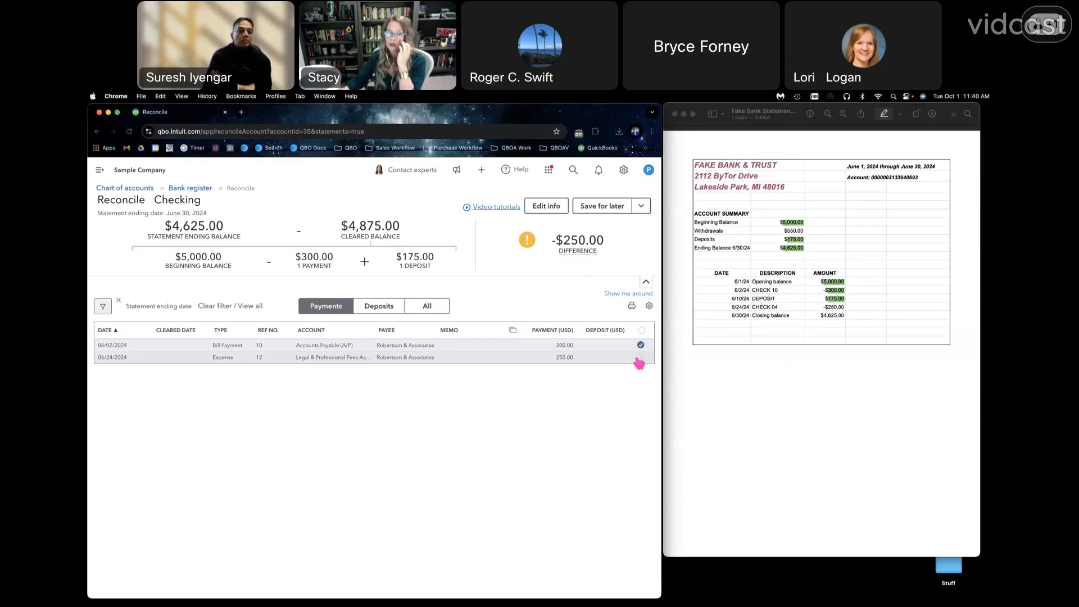
pyautogui.click(608, 361)
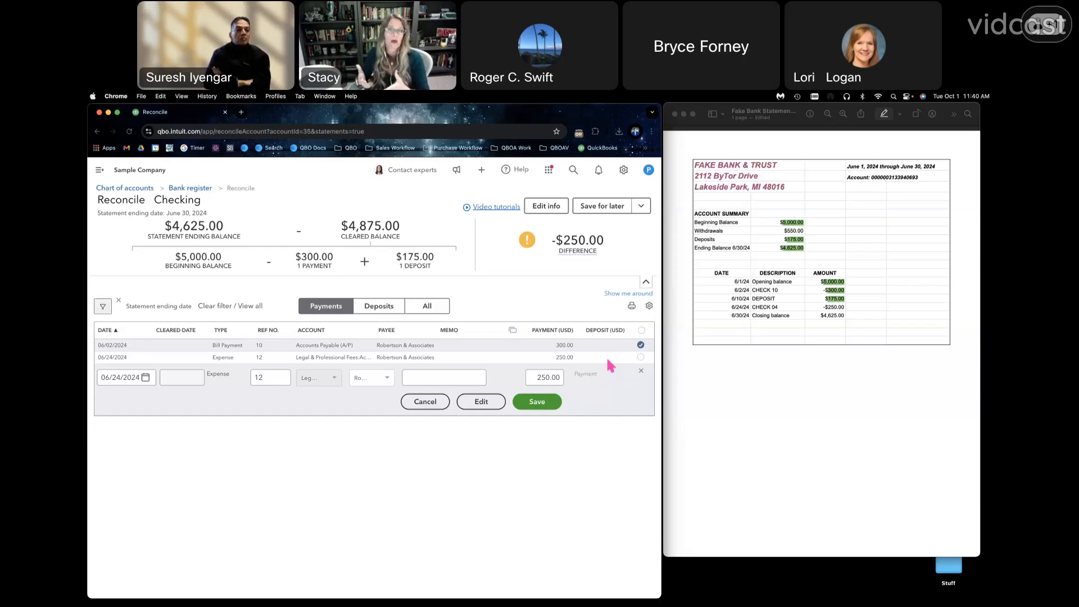
pyautogui.moveTo(528, 375); pyautogui.dragTo(569, 382)
pyautogui.write('240.00')
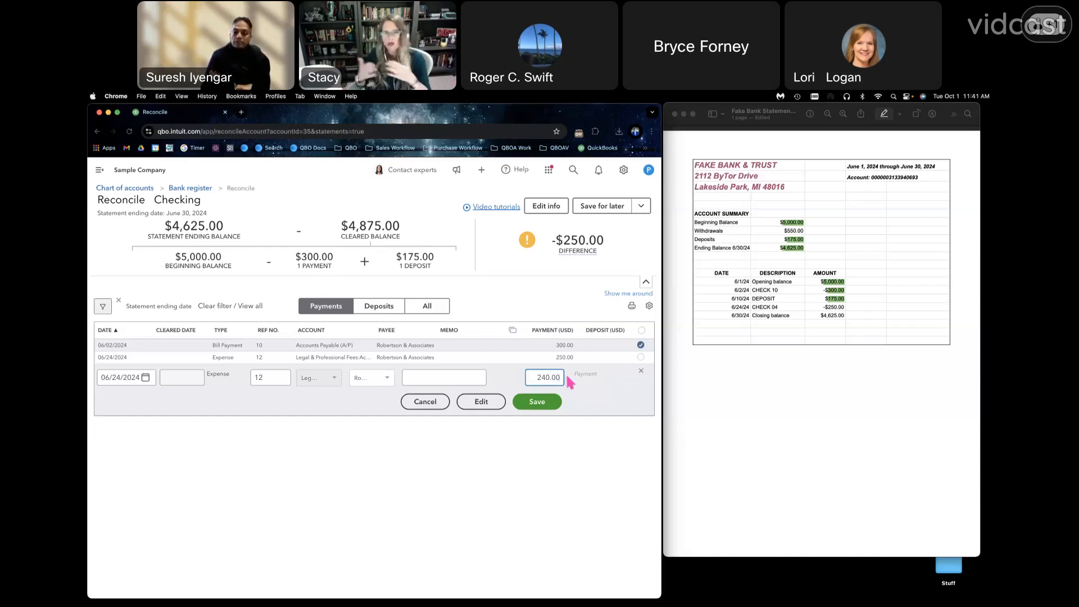
pyautogui.doubleClick(538, 377)
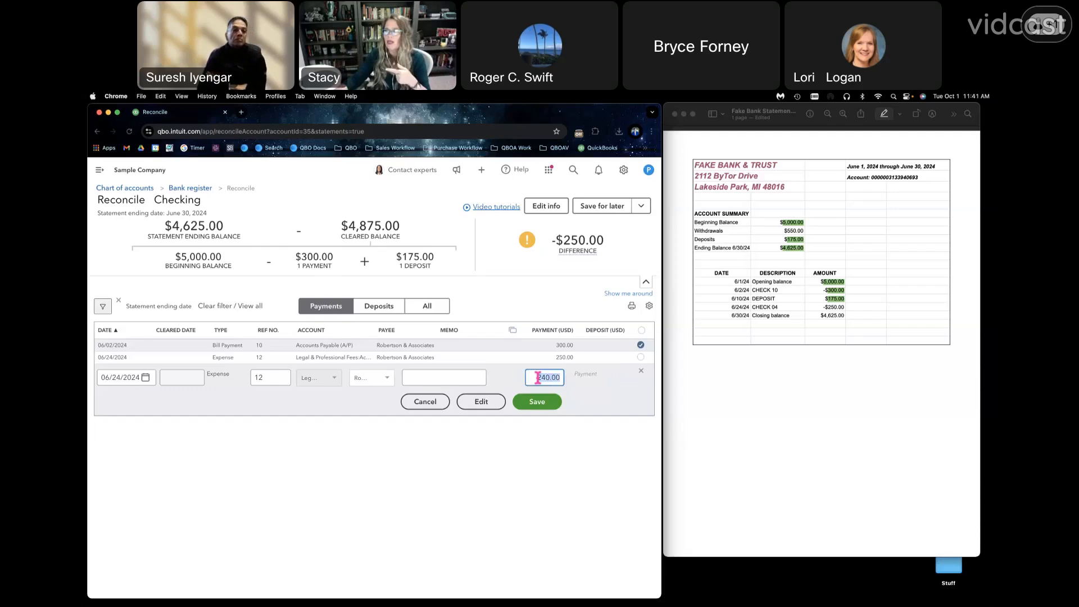
pyautogui.write('250.00')
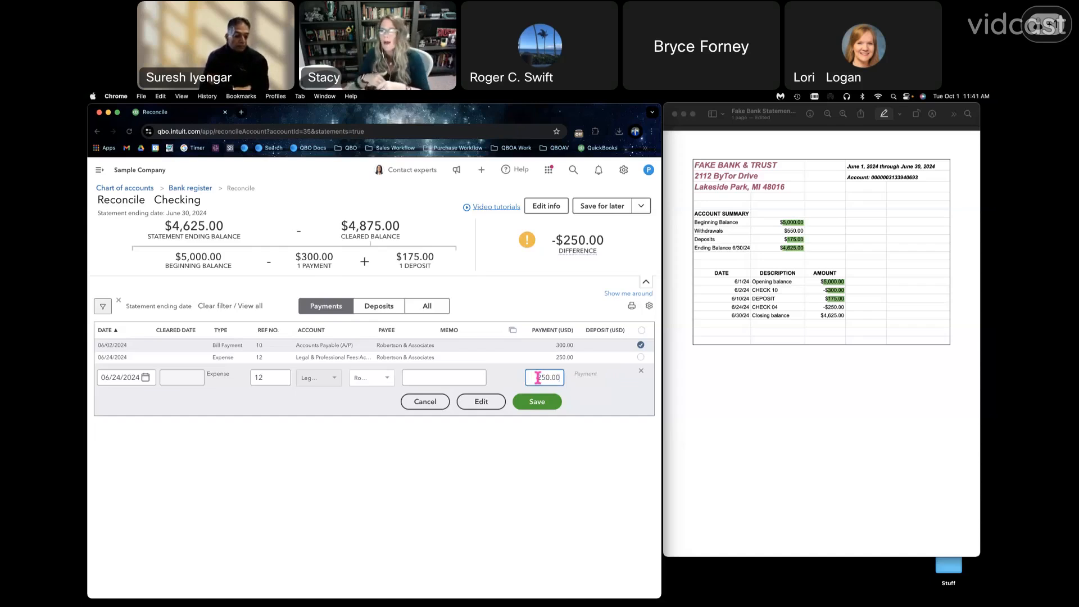
# - Open the full form of the 06/24/2024 expense, examine its category line amount, and close it without changes
pyautogui.click(481, 402)
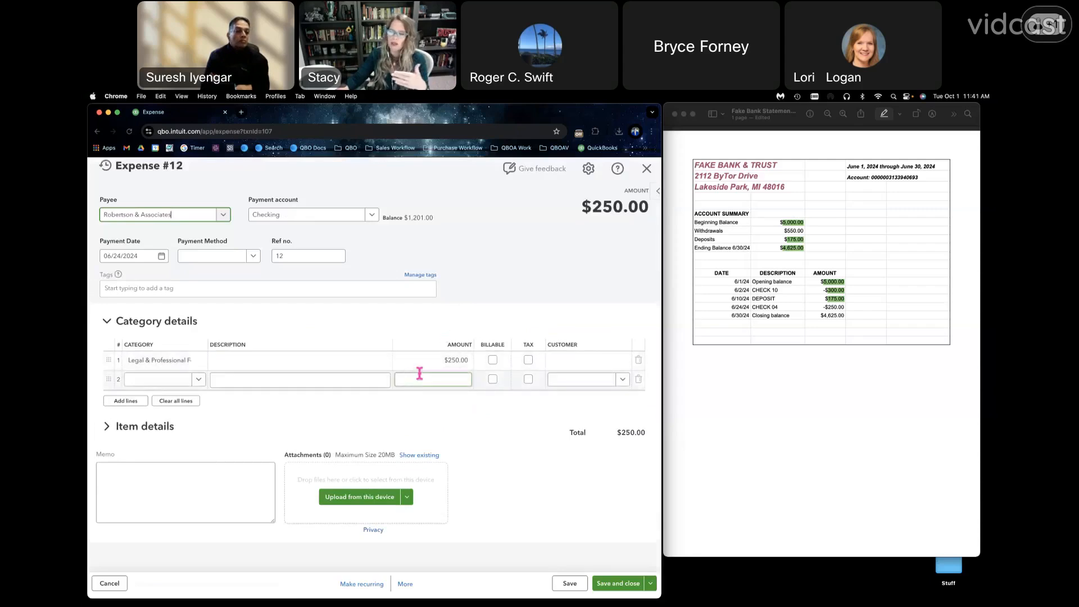
pyautogui.click(440, 360)
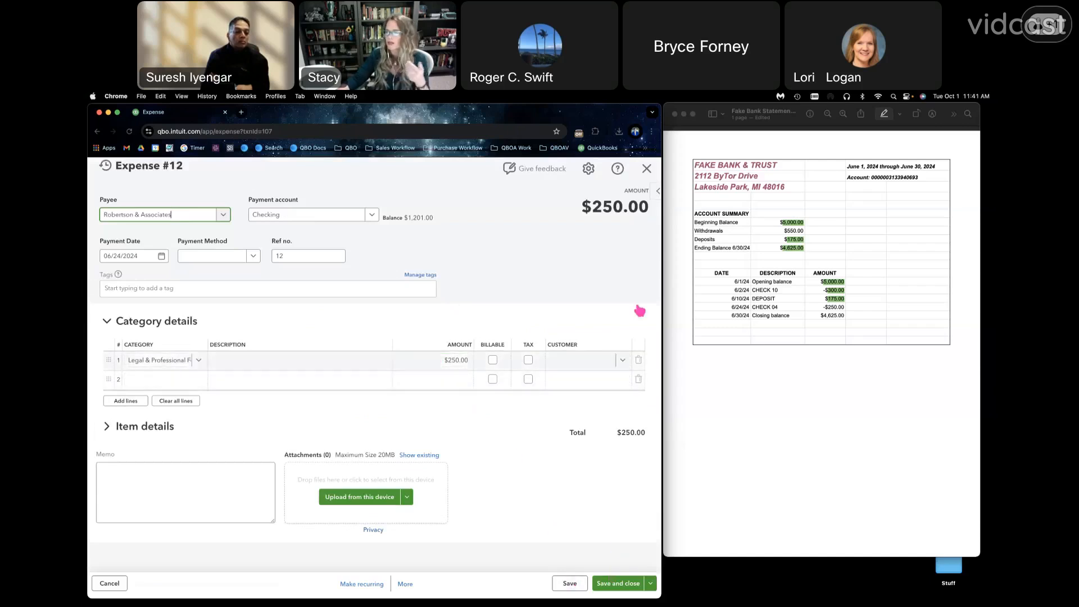
pyautogui.click(648, 174)
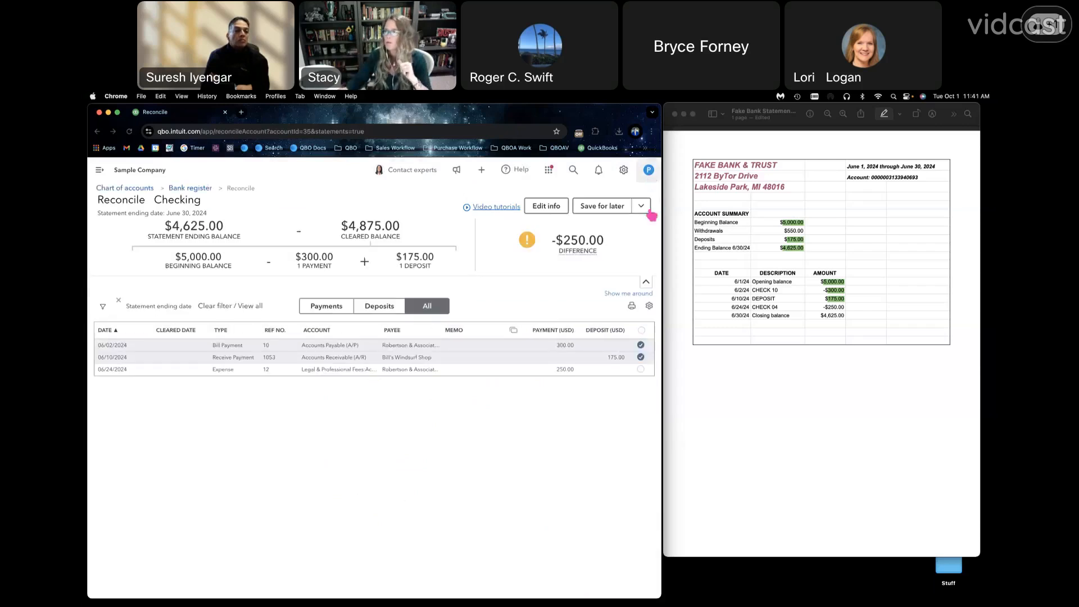
# - Mark the 06/24/2024 expense of 250.00 as cleared and highlight the matching amount on the bank statement
pyautogui.click(645, 372)
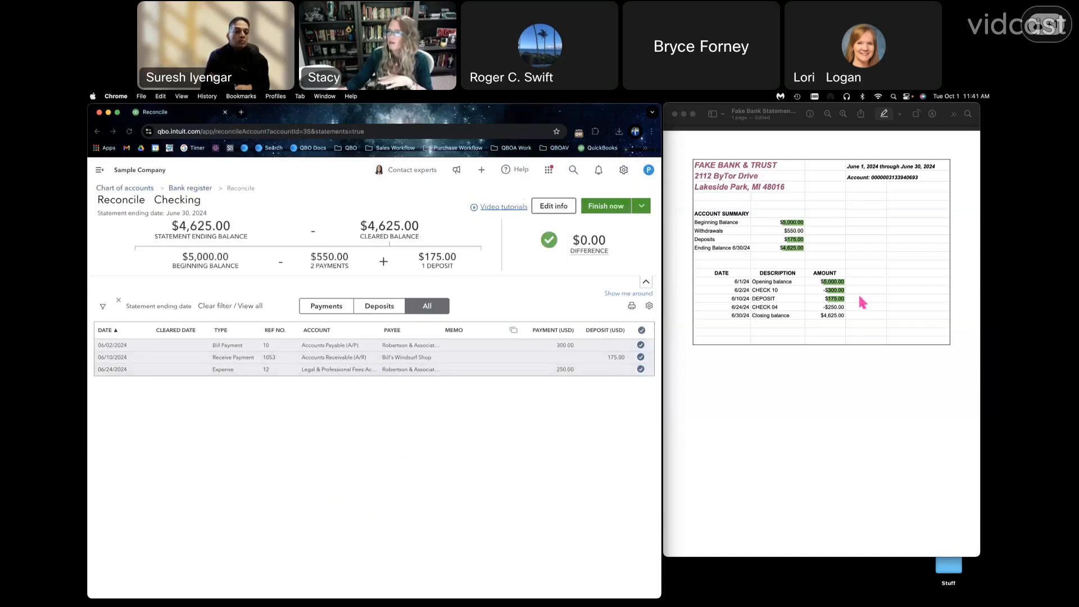
pyautogui.click(836, 308)
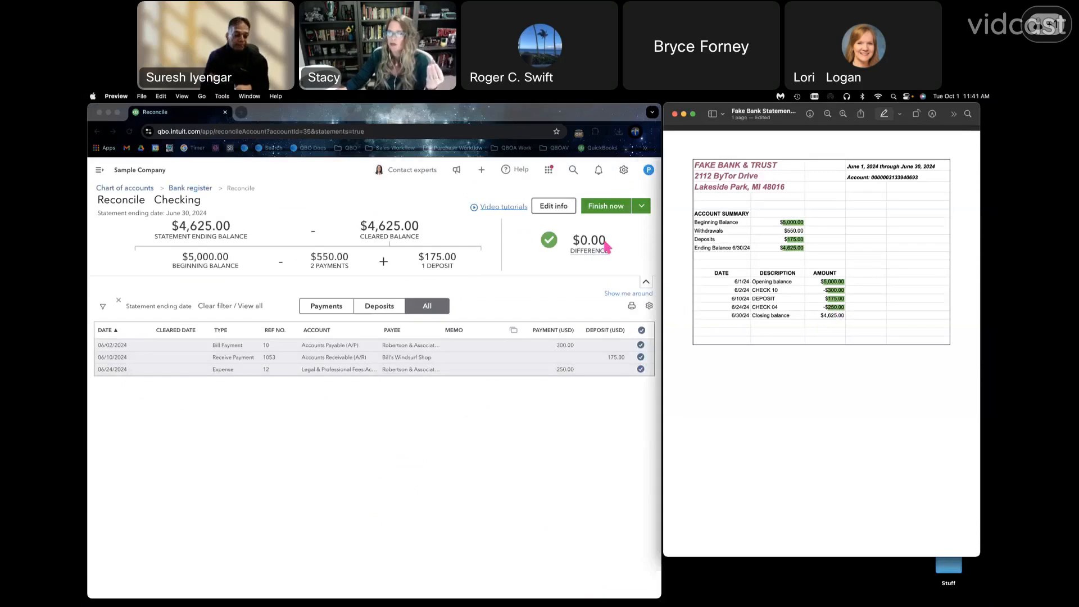
# - Finish the Checking reconciliation and close the completion message
pyautogui.click(609, 212)
pyautogui.click(611, 214)
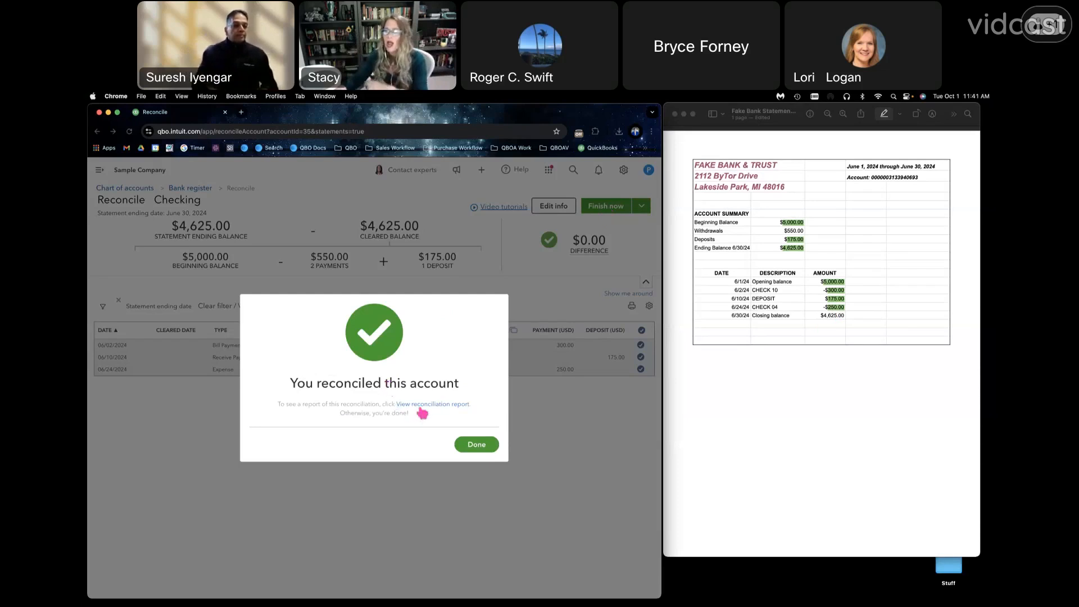
pyautogui.click(476, 445)
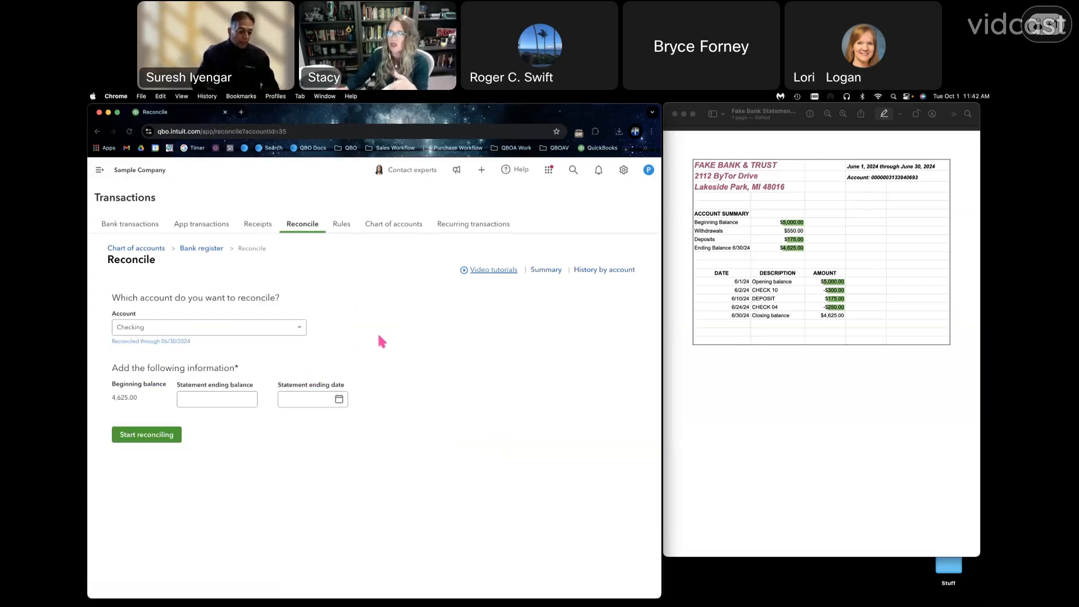
# - View the reconciliation summary and the Checking report for the period ending 06/30/2024, and return to the Reconcile page
pyautogui.click(545, 270)
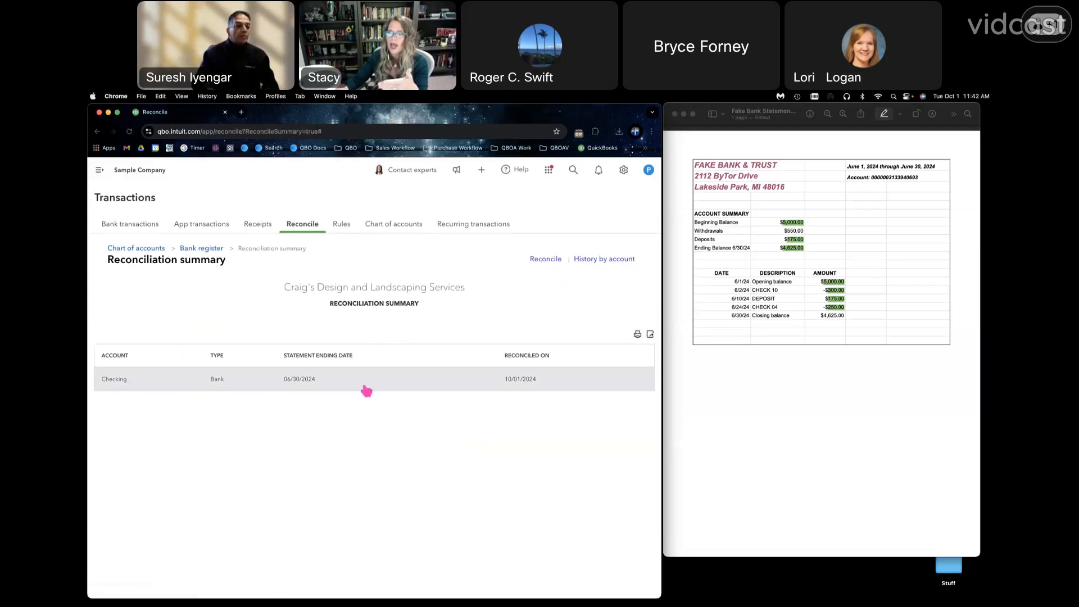
pyautogui.click(322, 384)
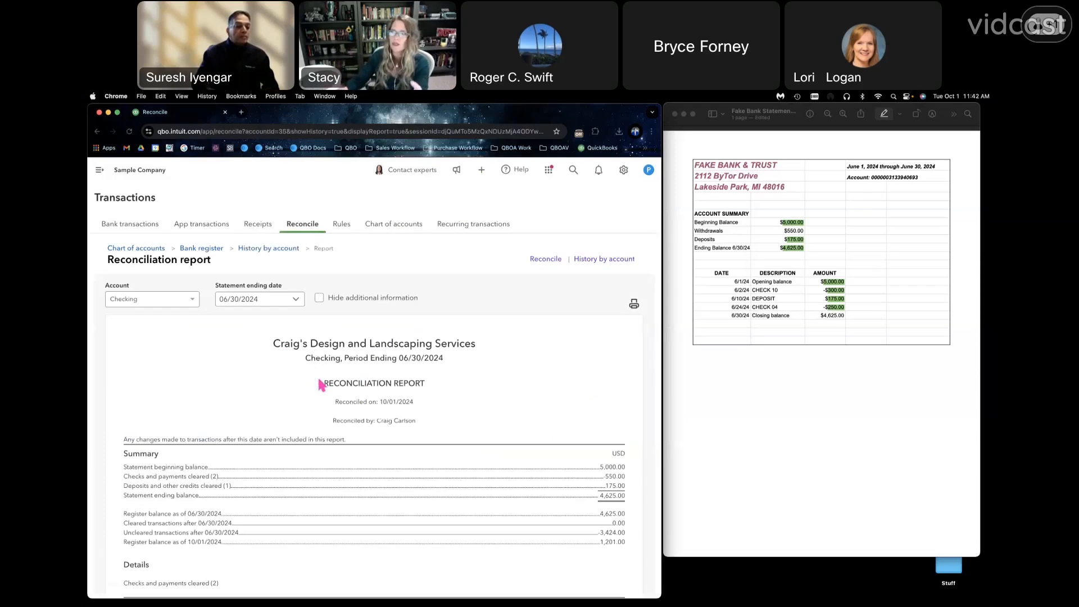
pyautogui.click(622, 172)
pyautogui.click(642, 188)
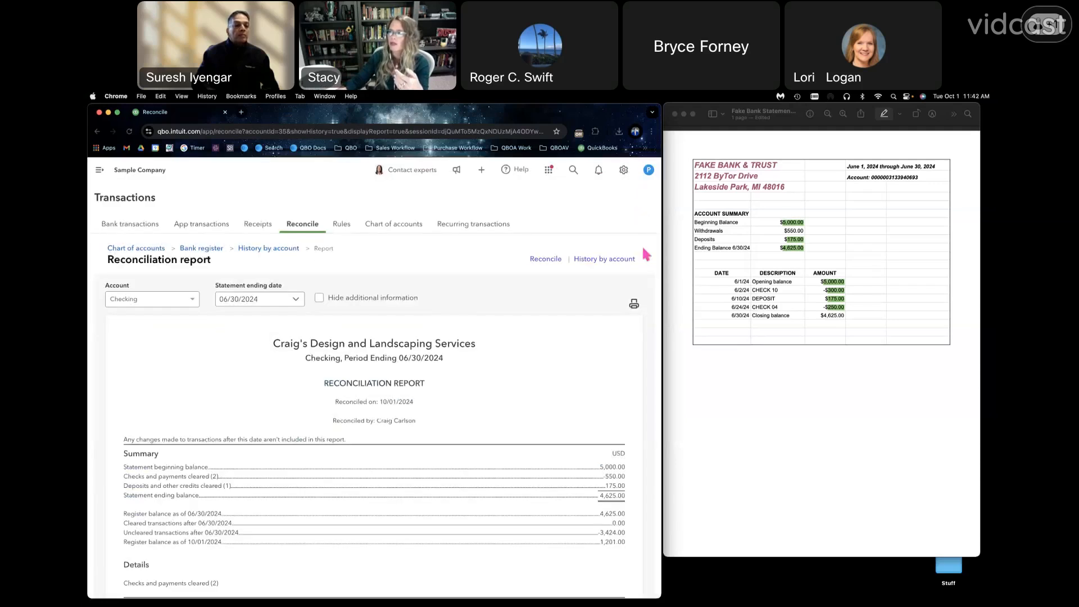
pyautogui.click(542, 262)
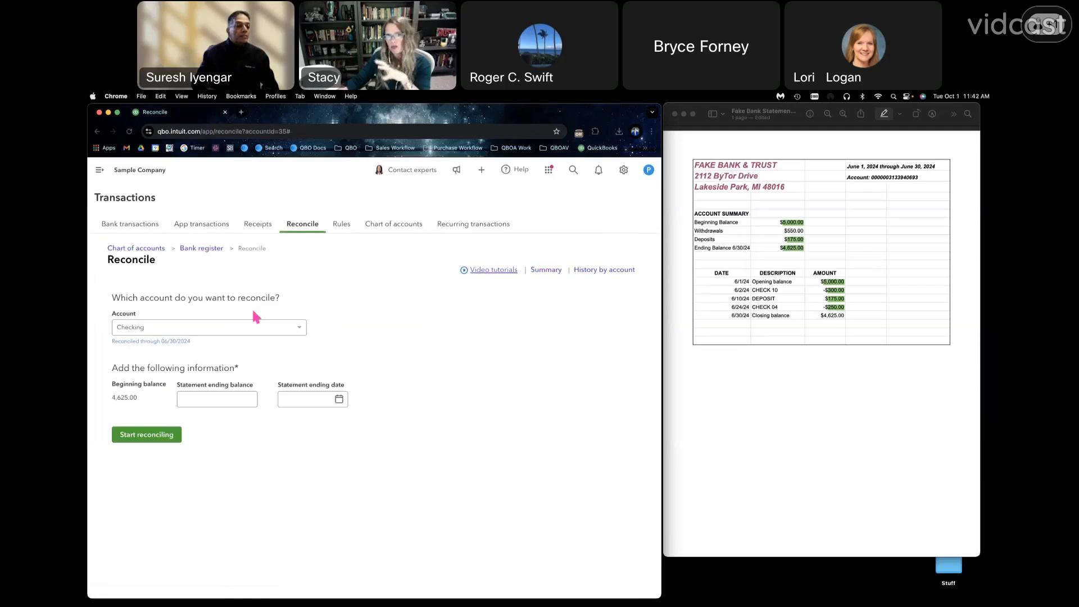
# - Open the reconciliation history by account, dismiss the filter tip, view the Savings history and switch back to Checking
pyautogui.click(612, 272)
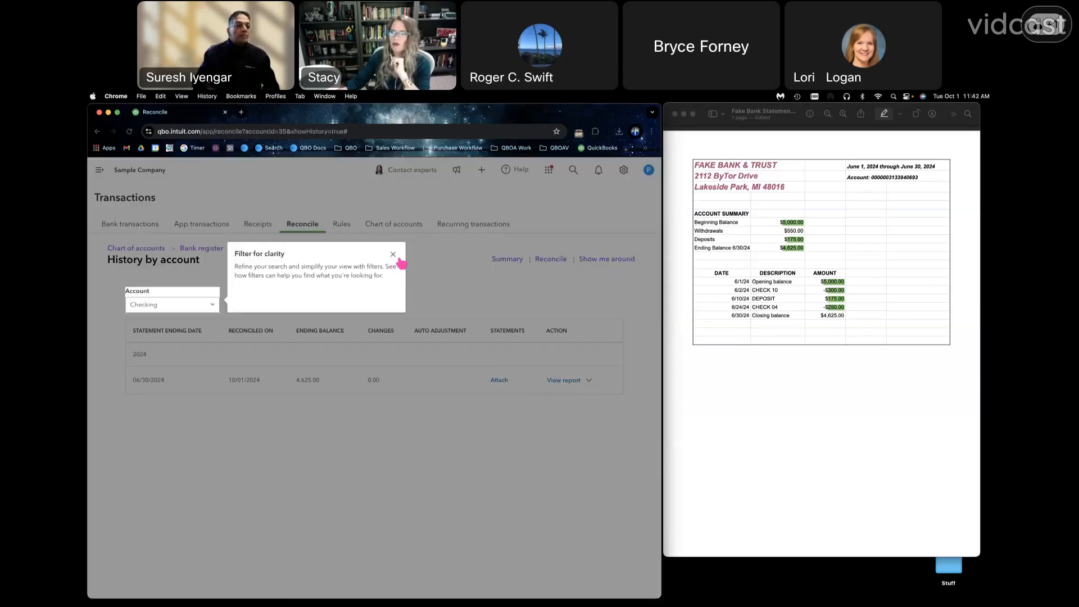
pyautogui.click(394, 255)
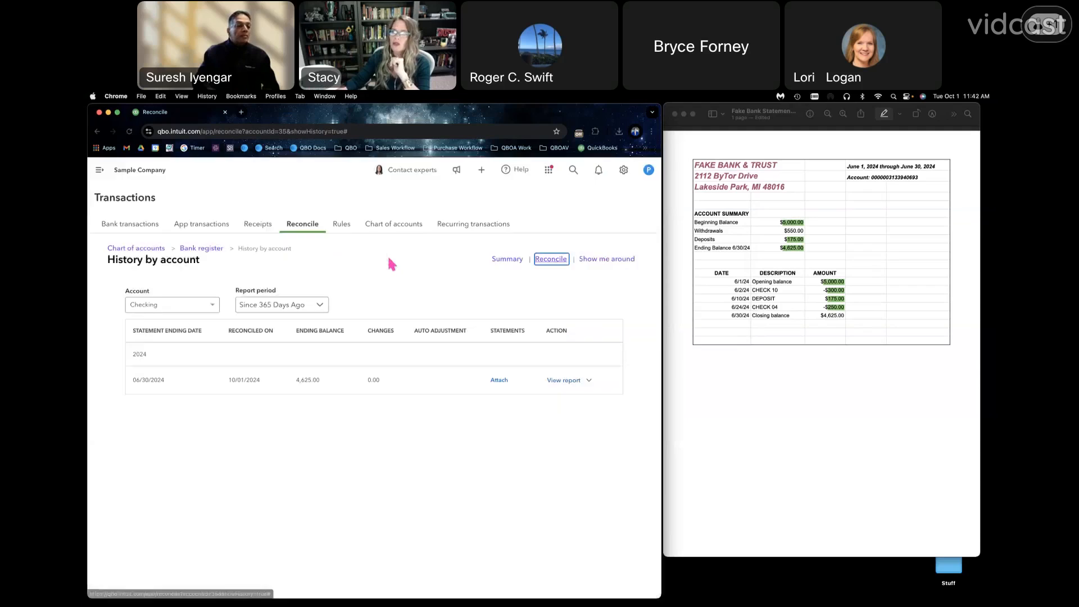
pyautogui.click(213, 308)
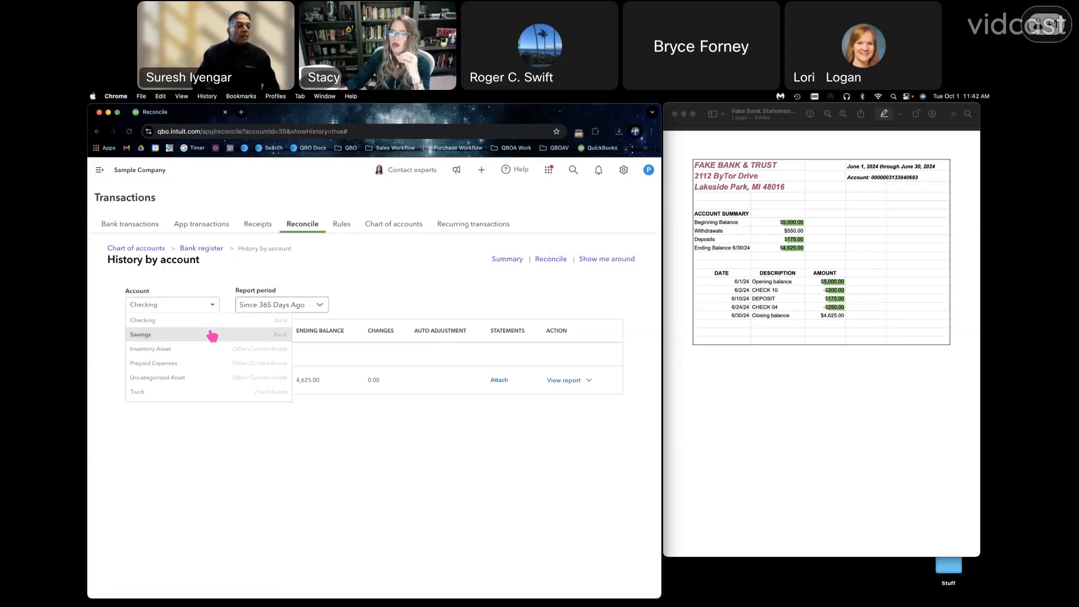
pyautogui.click(213, 334)
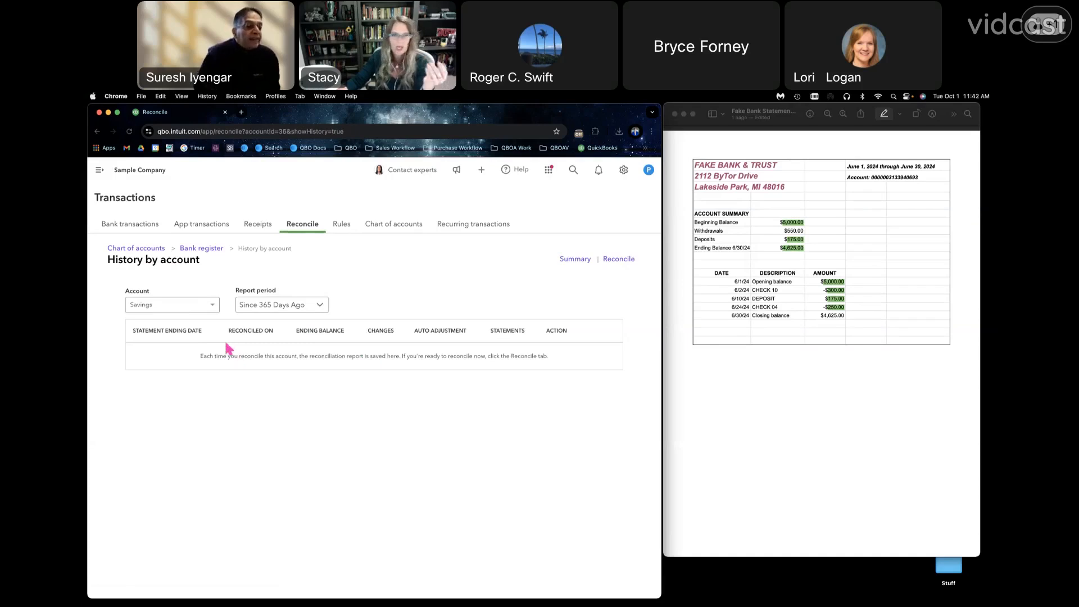
pyautogui.click(217, 310)
pyautogui.click(213, 319)
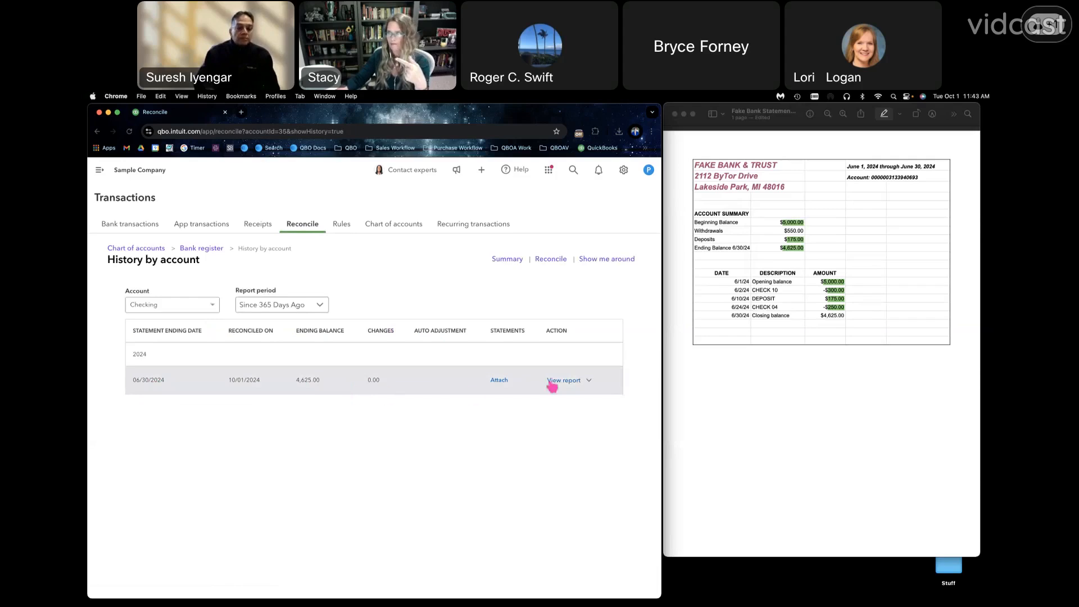
# - Attach the bank statement file FakeBankStatement20240630.pdf to the 06/30/2024 Checking reconciliation
pyautogui.click(589, 381)
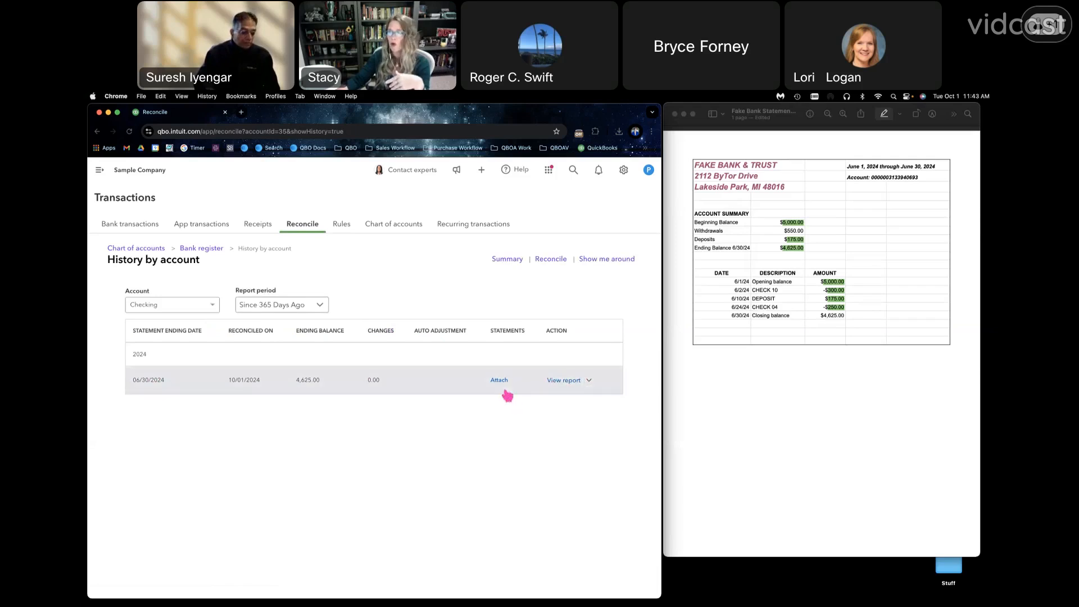
pyautogui.click(499, 381)
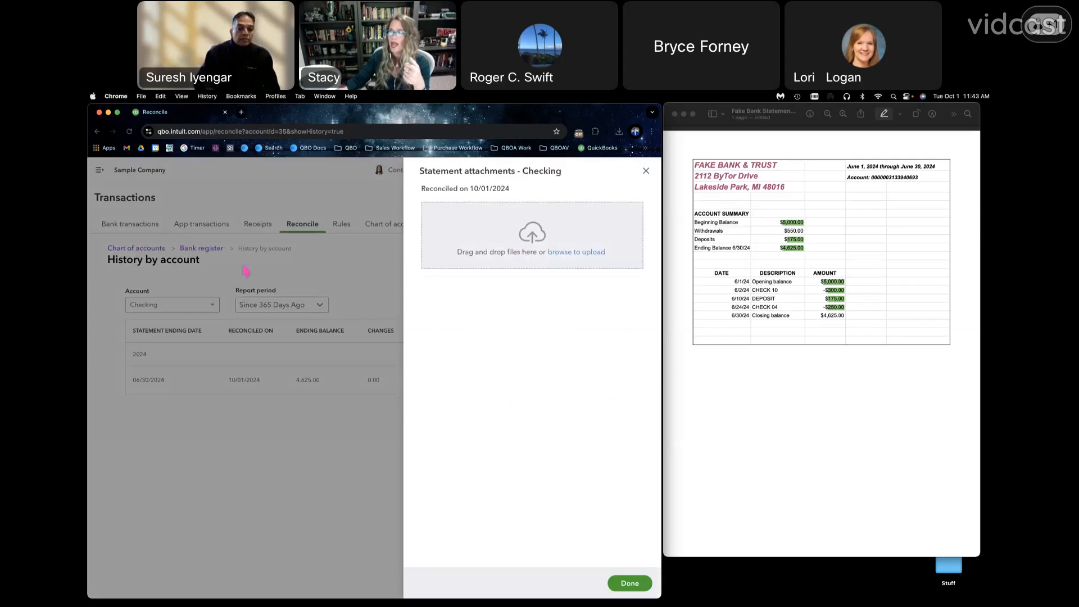
pyautogui.moveTo(405, 236); pyautogui.dragTo(488, 241)
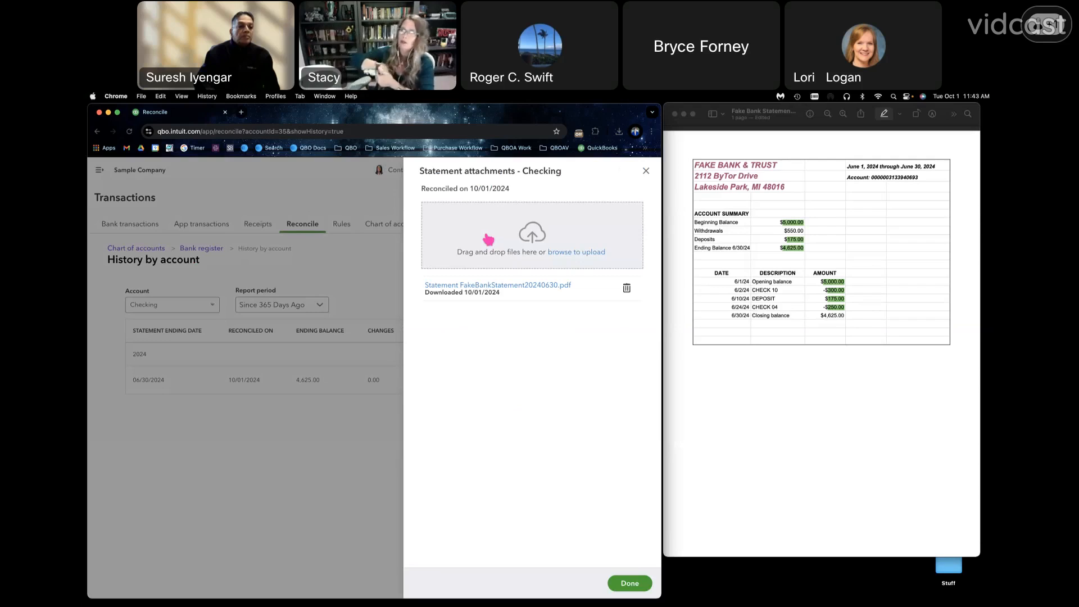
pyautogui.click(616, 587)
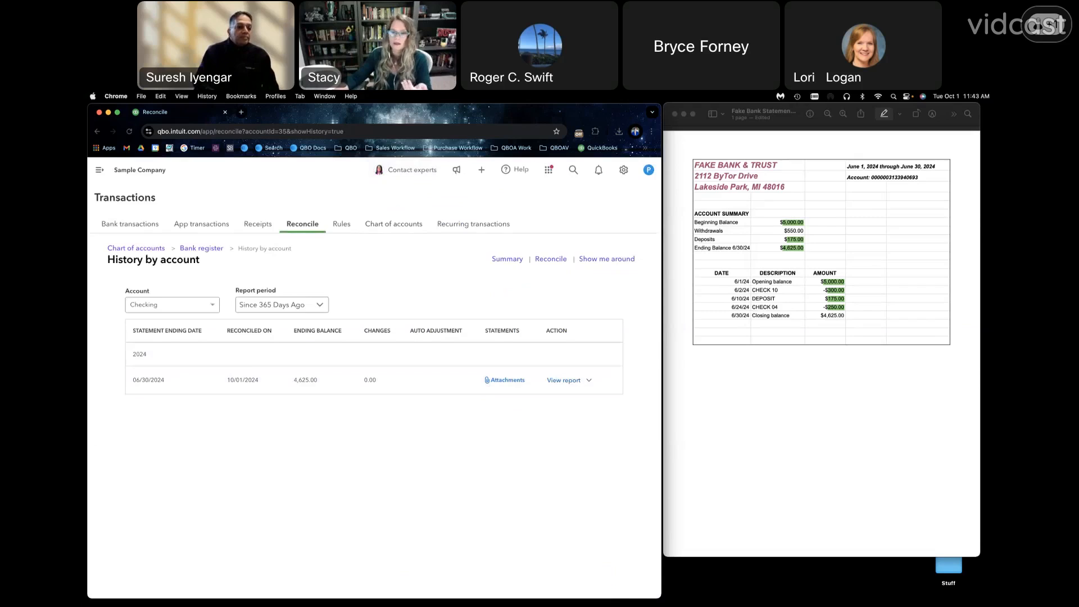
pyautogui.moveTo(495, 93); pyautogui.dragTo(497, 111)
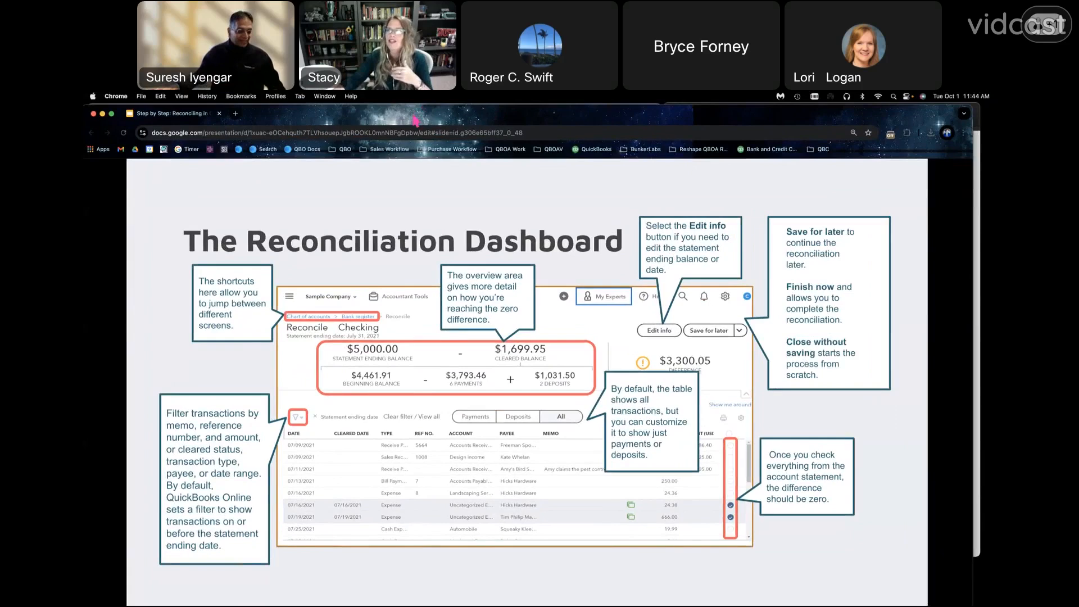
pyautogui.moveTo(415, 119); pyautogui.dragTo(84, 538)
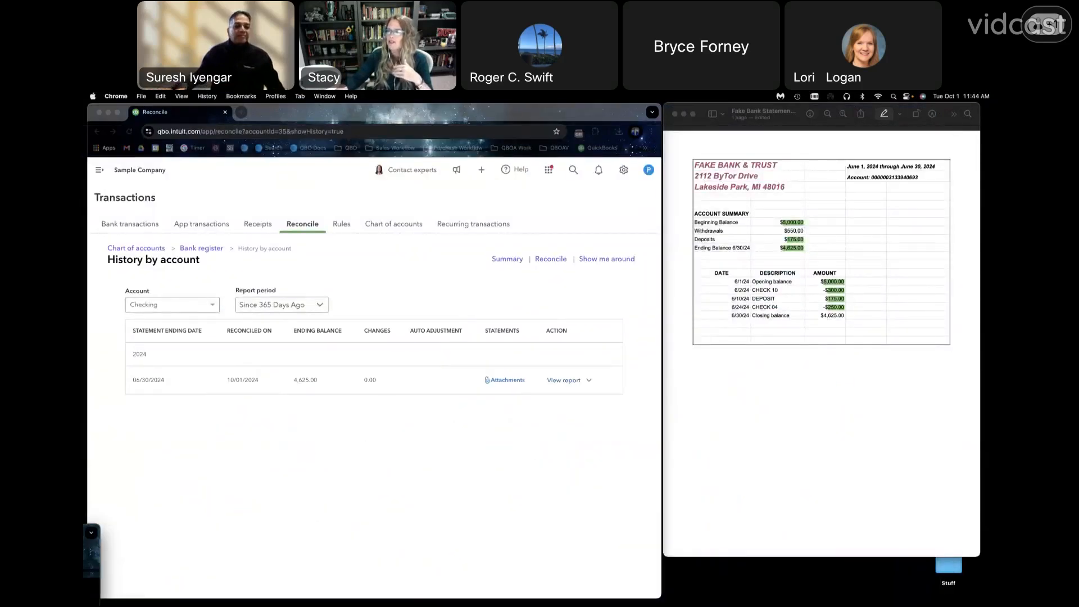
# - From the 06/30/2024 Checking reconciliation report, open the 06/24/2024 Robertson & Associates expense, set its amount to 240.00 and save it
pyautogui.click(563, 380)
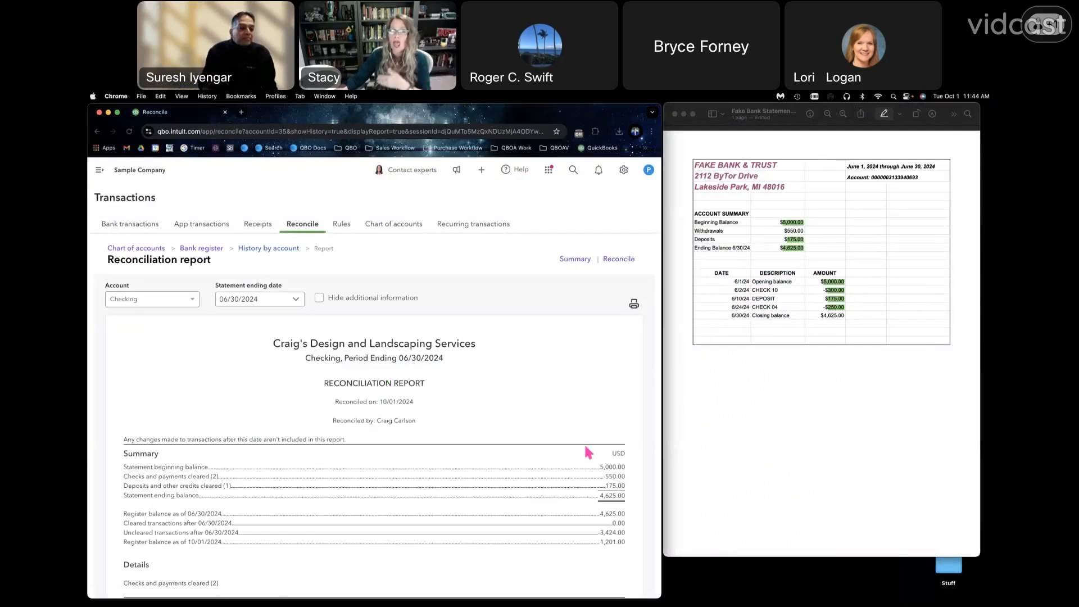
pyautogui.scroll(-5, 585, 447)
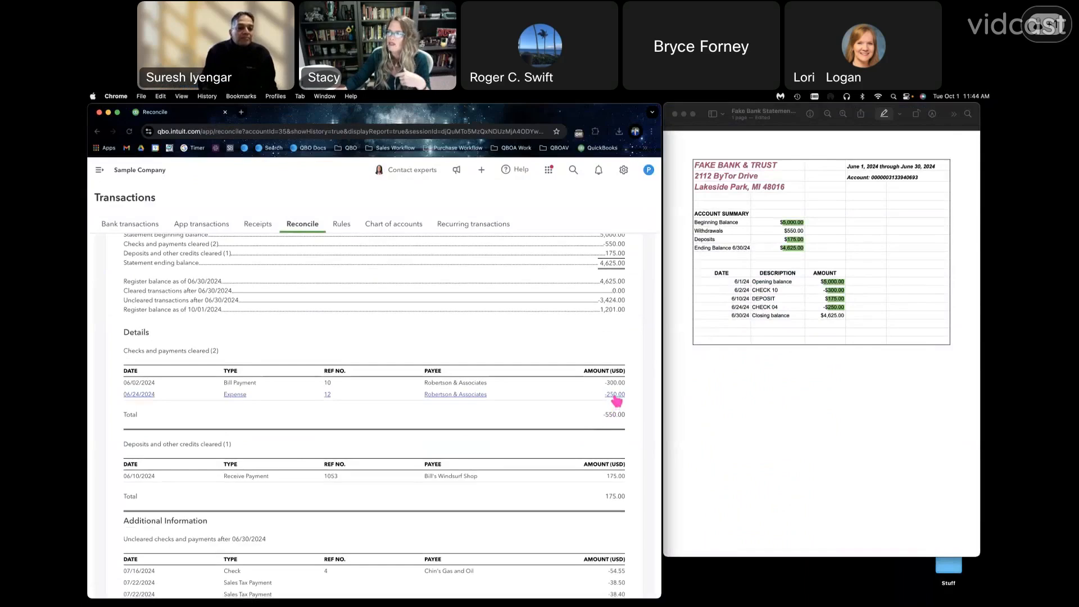
pyautogui.click(616, 397)
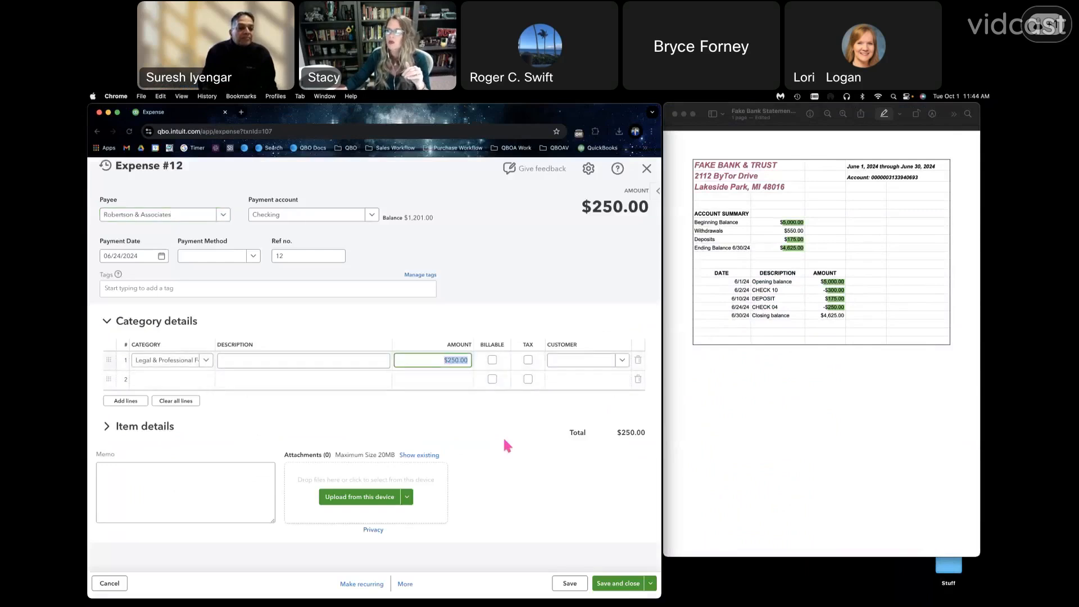
pyautogui.write('240.00')
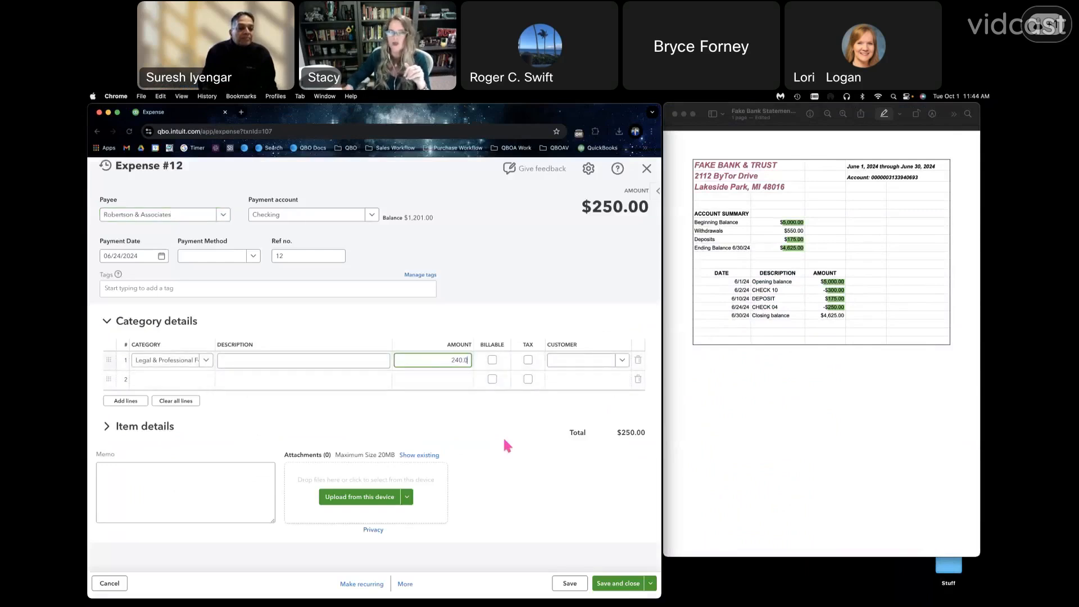
pyautogui.click(513, 517)
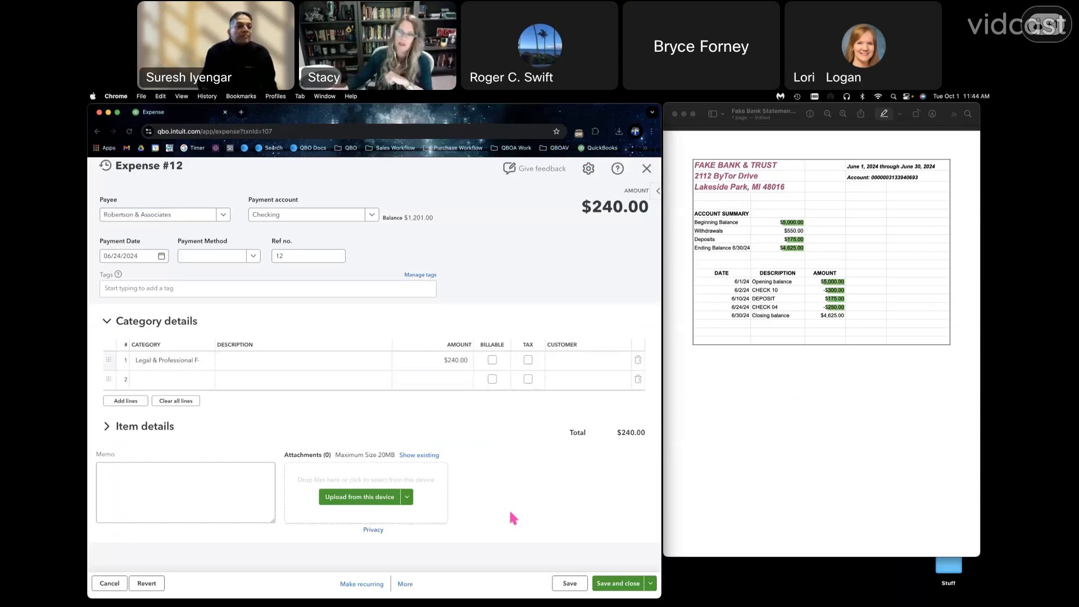
pyautogui.click(623, 584)
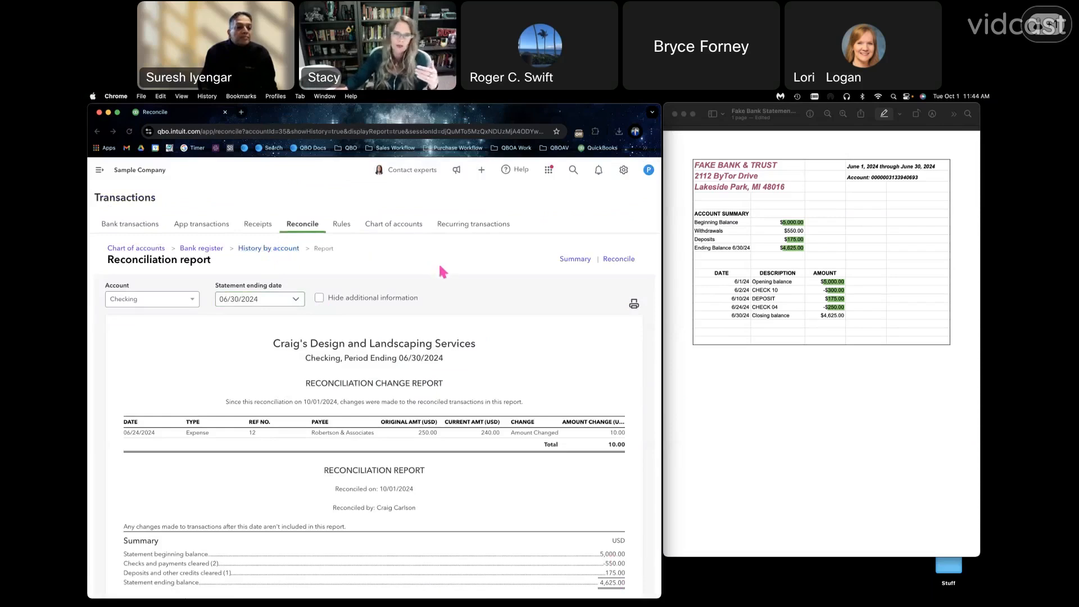
# - Open the discrepancy report from the Reconcile page and review the audit history of the changed expense
pyautogui.click(618, 259)
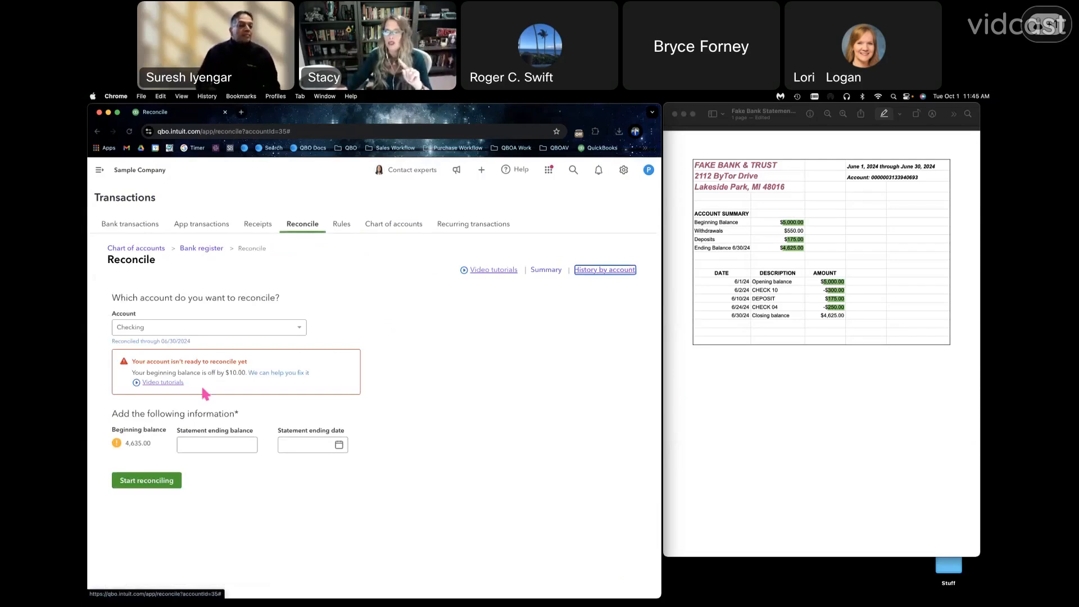
pyautogui.click(231, 372)
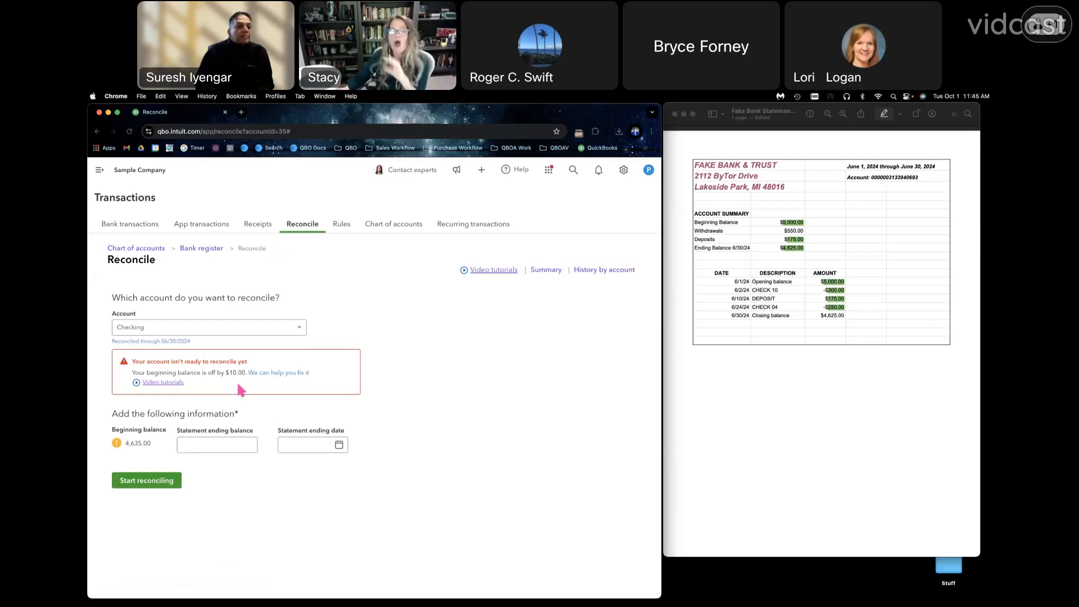
pyautogui.click(273, 374)
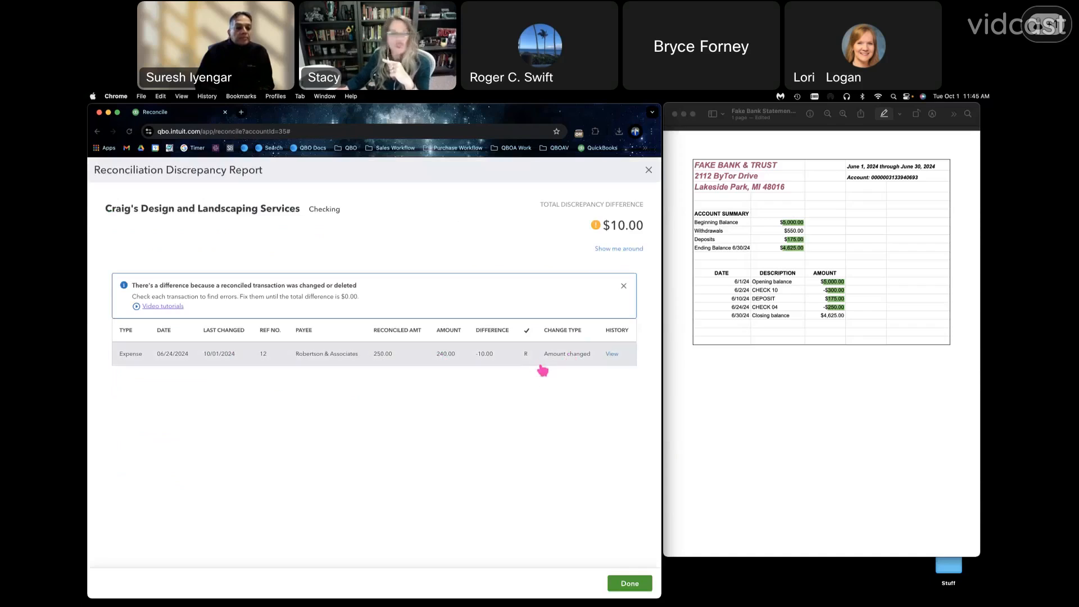
pyautogui.click(612, 354)
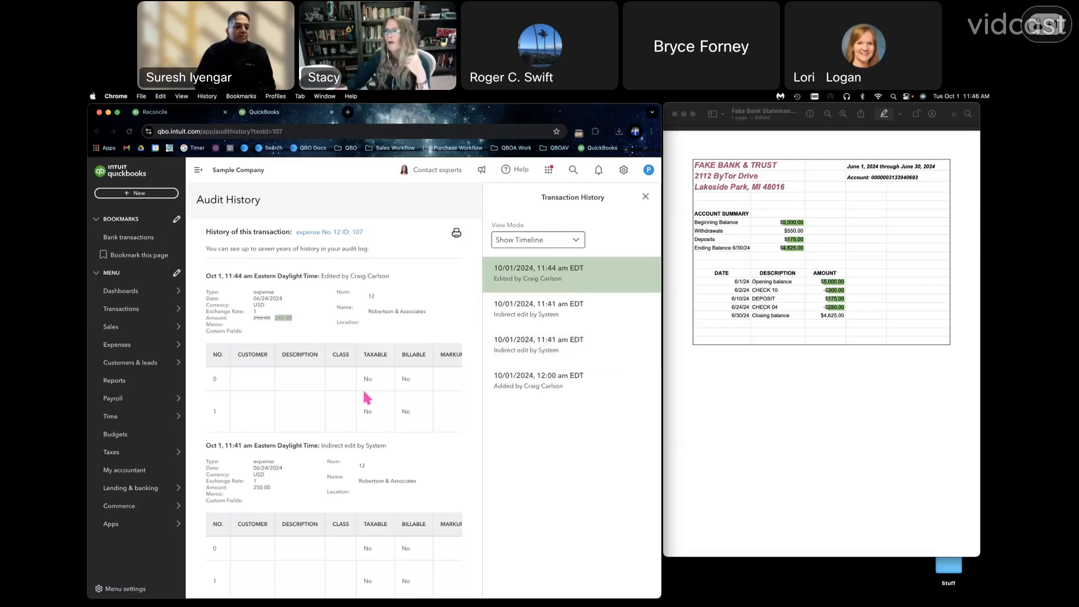
pyautogui.scroll(-3, 362, 389)
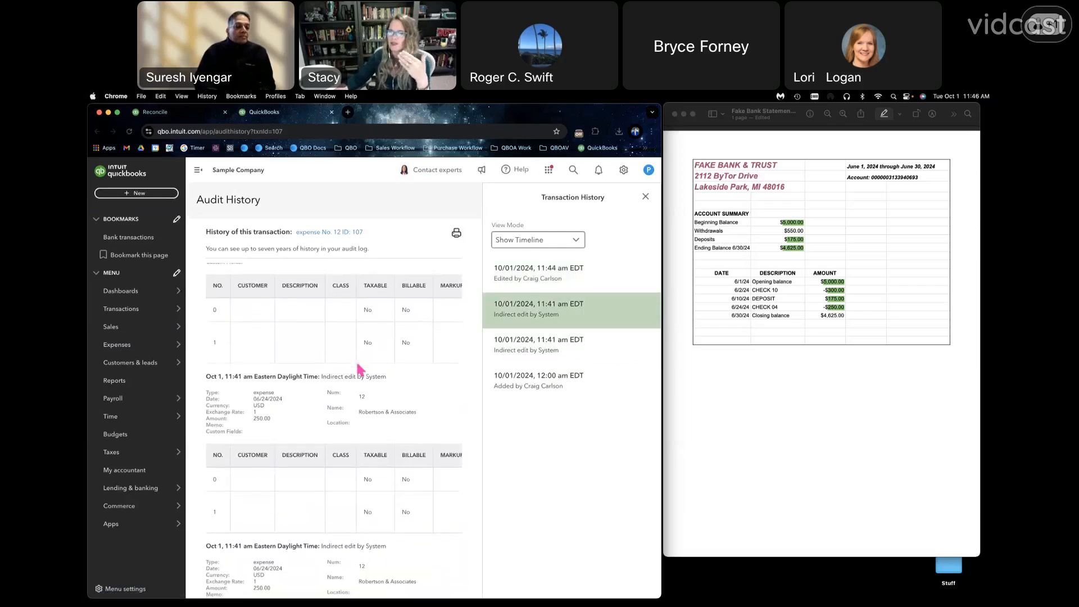
pyautogui.scroll(-10, 358, 369)
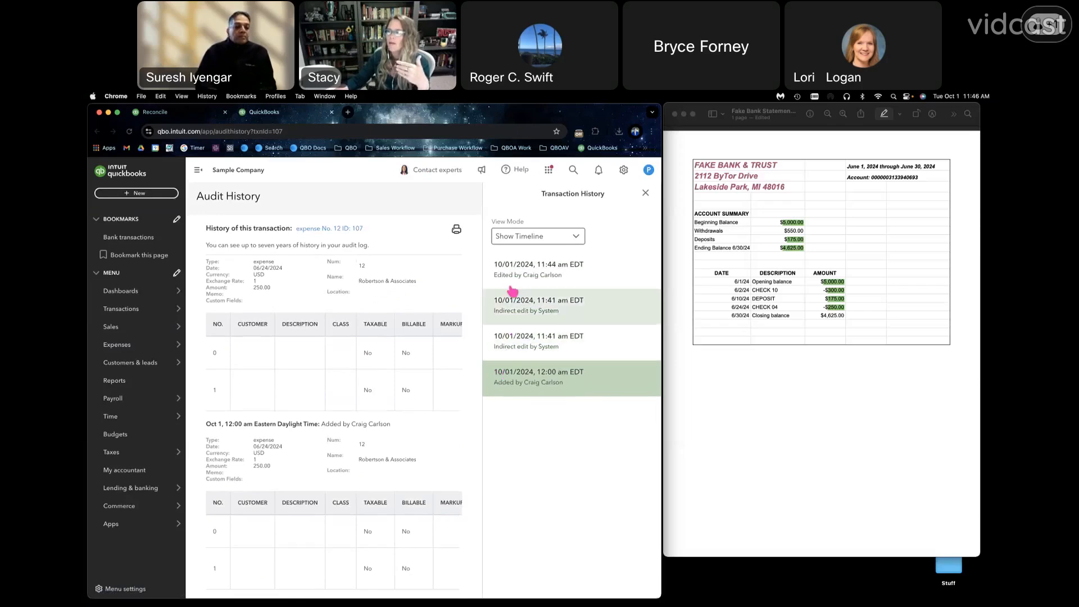
pyautogui.scroll(1, 512, 284)
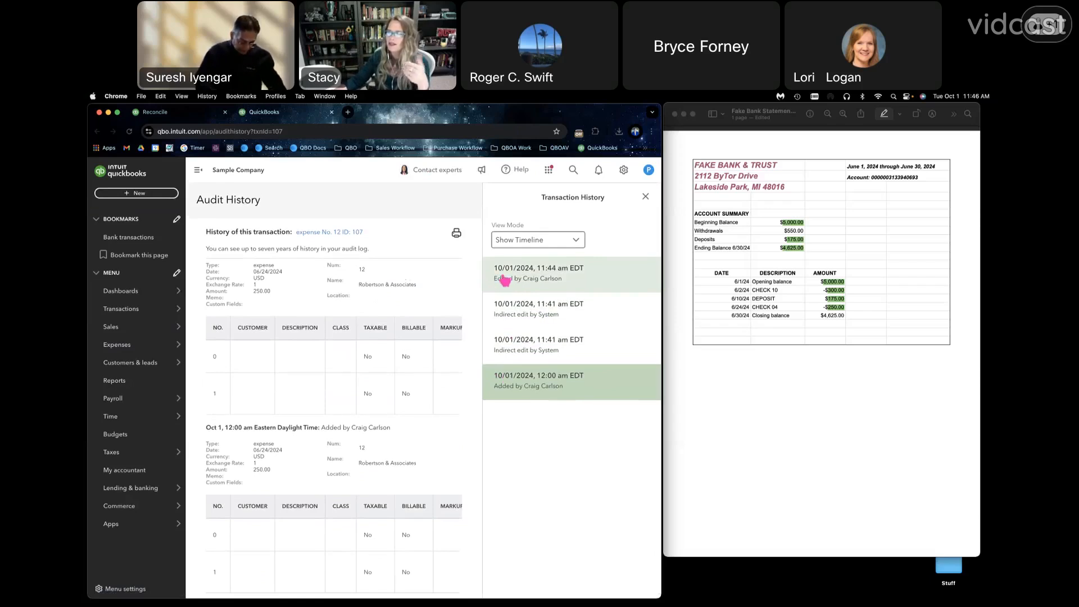
# - Open expense No. 12 from its audit history, set the line amount to 250.00 and save it
pyautogui.click(347, 235)
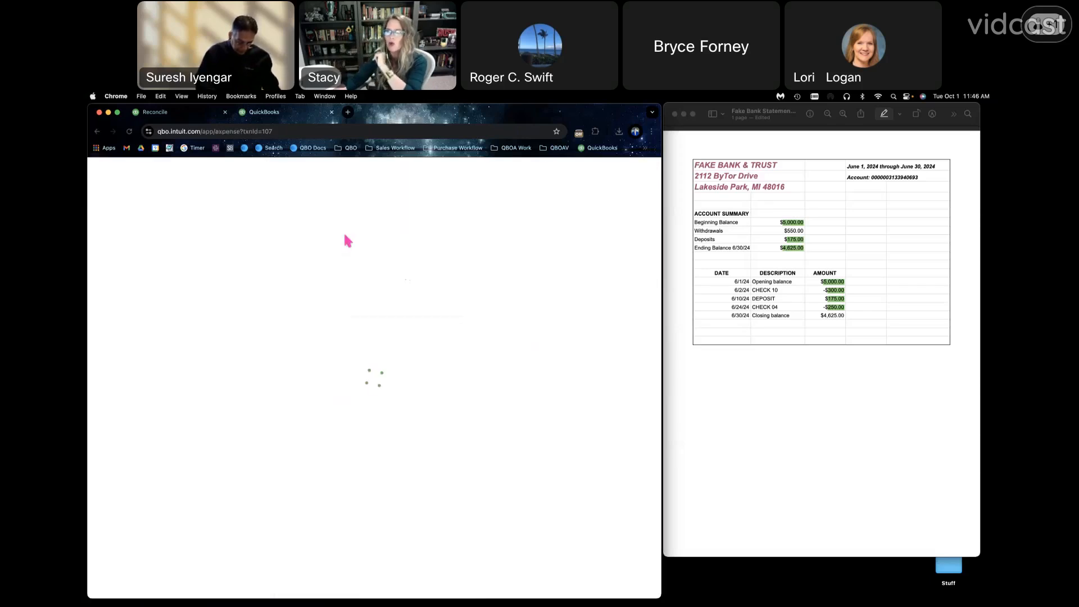
pyautogui.click(455, 363)
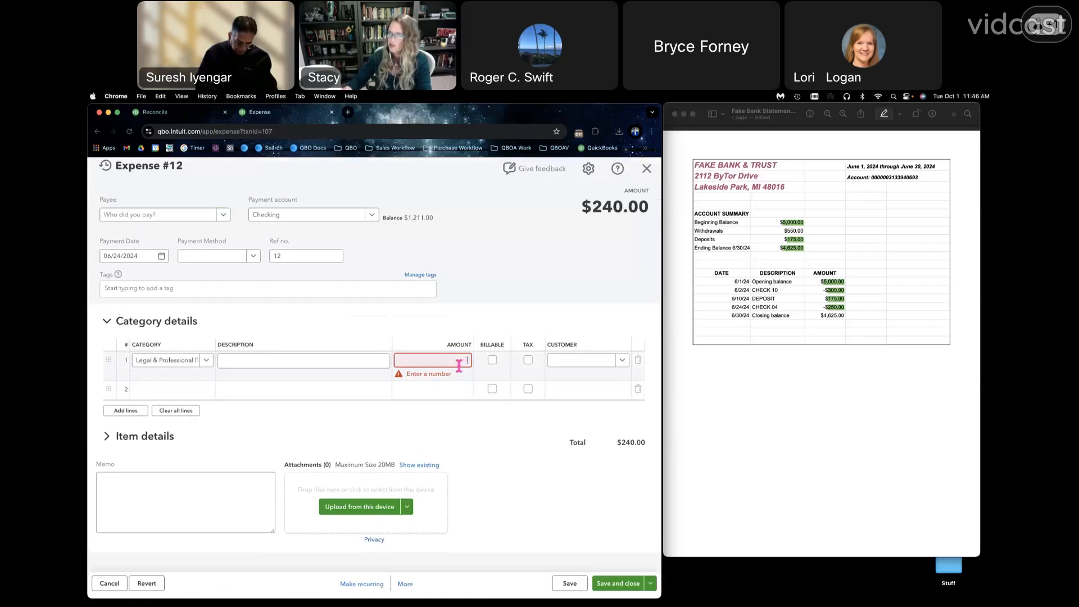
pyautogui.write('250.00')
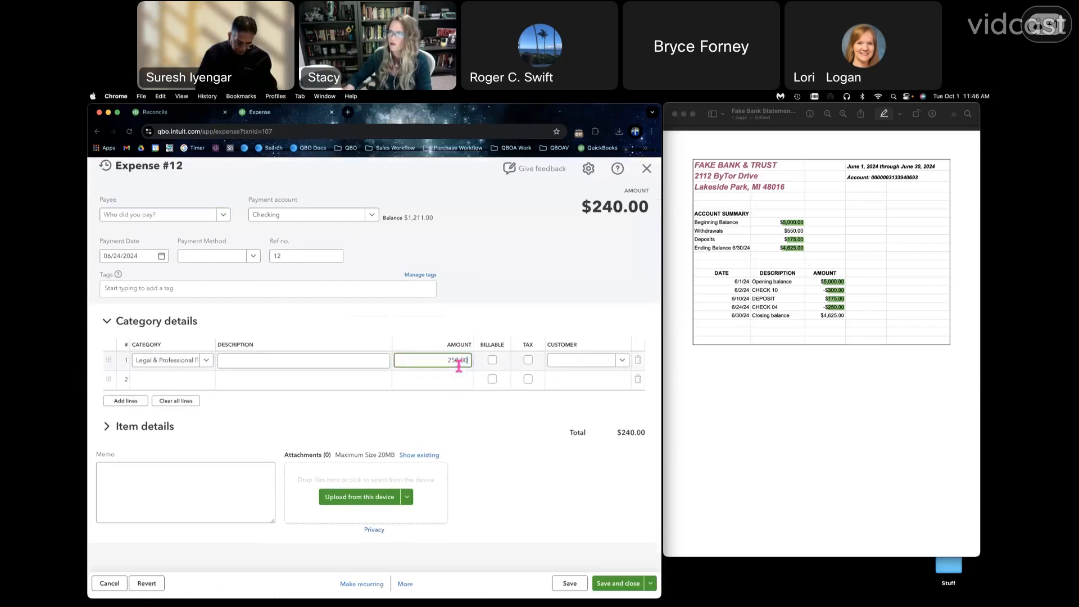
pyautogui.click(606, 584)
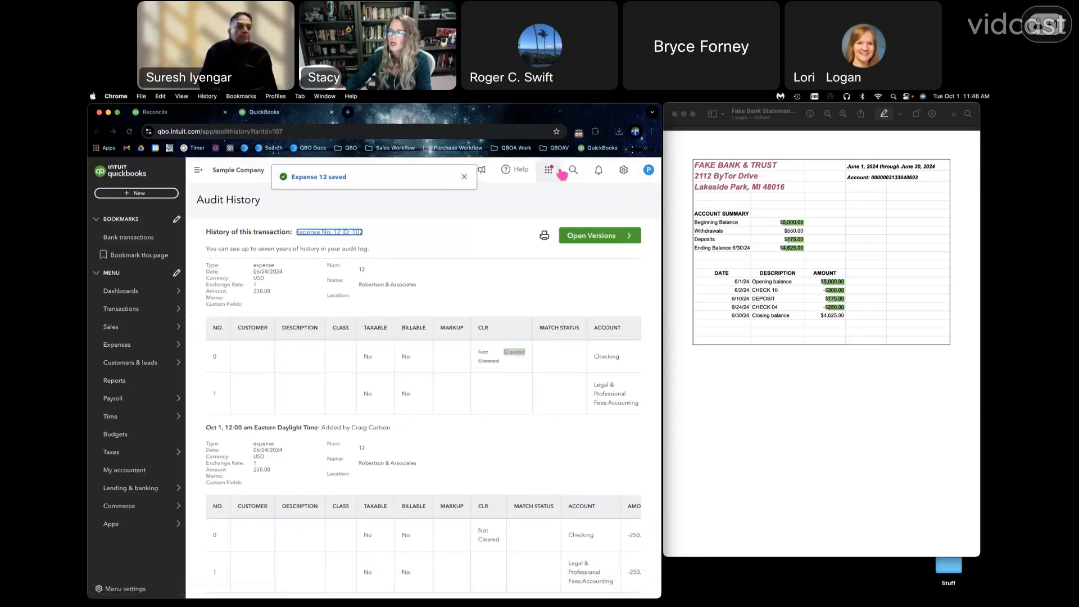
# - Return to the Reconcile page, open the Checking history by account and view the 06/30/2024 reconciliation report
pyautogui.click(624, 170)
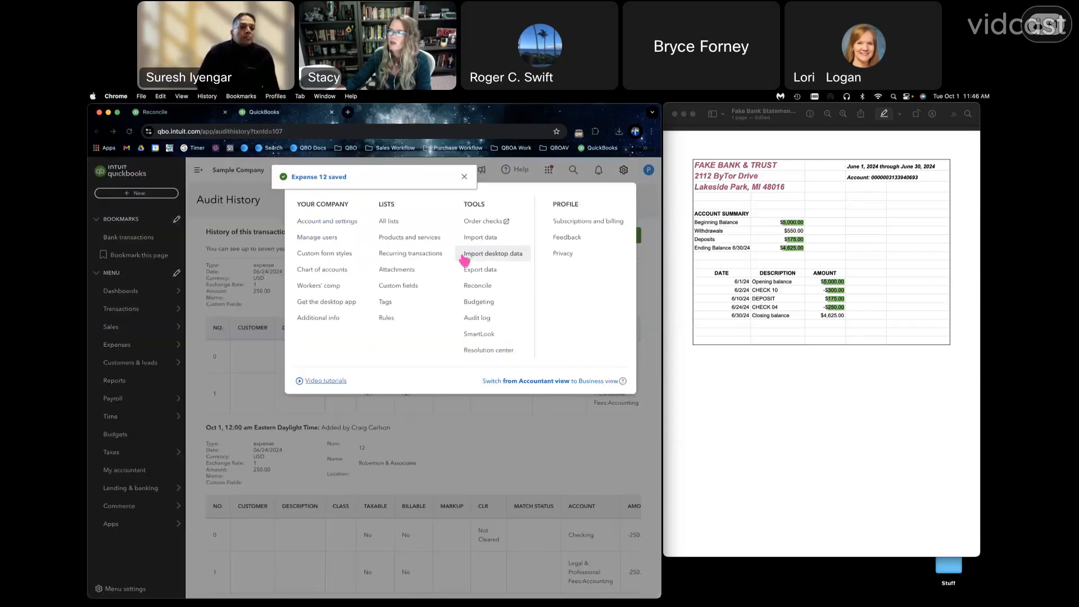
pyautogui.click(475, 285)
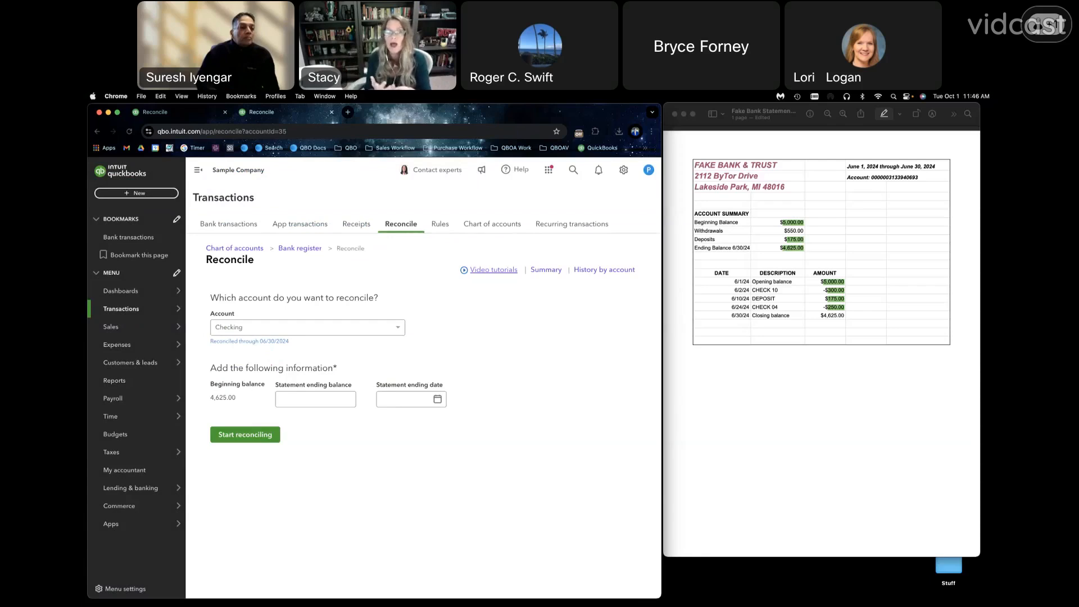
pyautogui.click(598, 270)
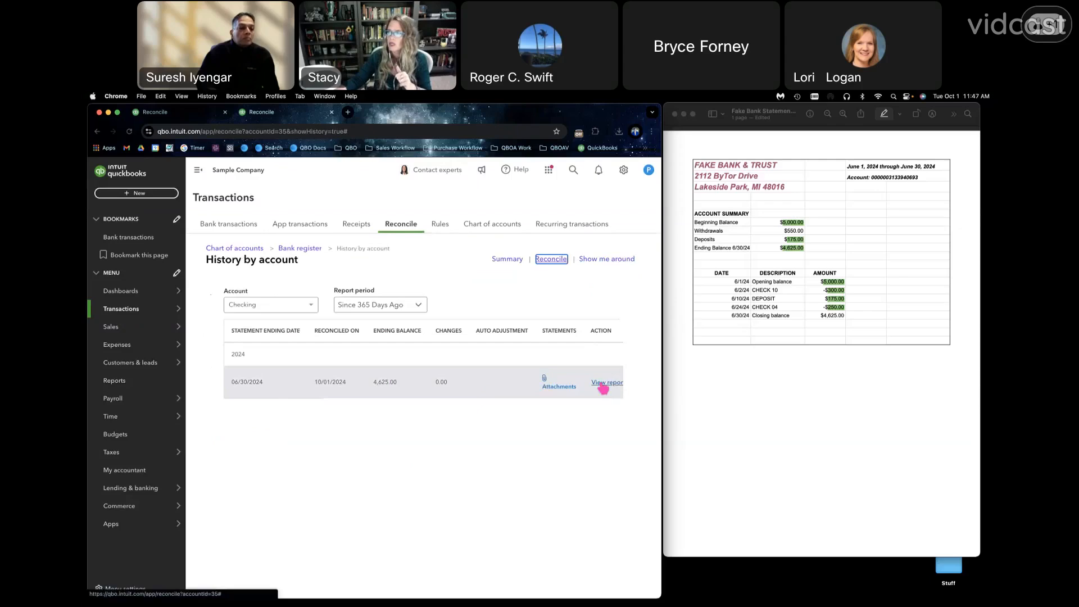
pyautogui.click(599, 387)
pyautogui.scroll(-6, 602, 534)
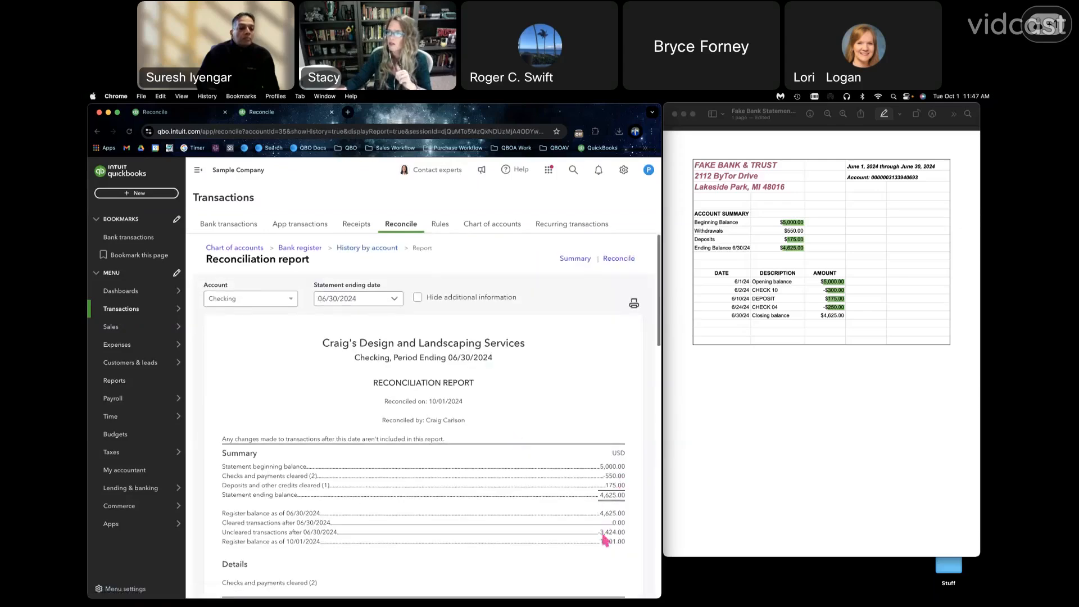
pyautogui.scroll(-2, 606, 541)
# - Open the 06/24/2024 expense from the report and examine the edits recorded in its audit history
pyautogui.click(617, 251)
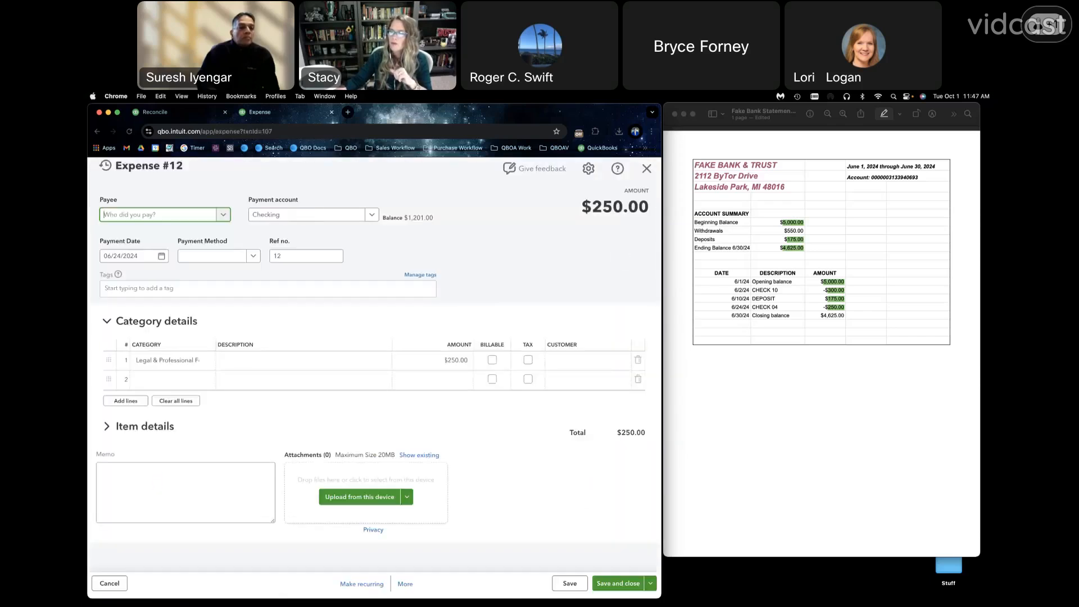
pyautogui.click(405, 585)
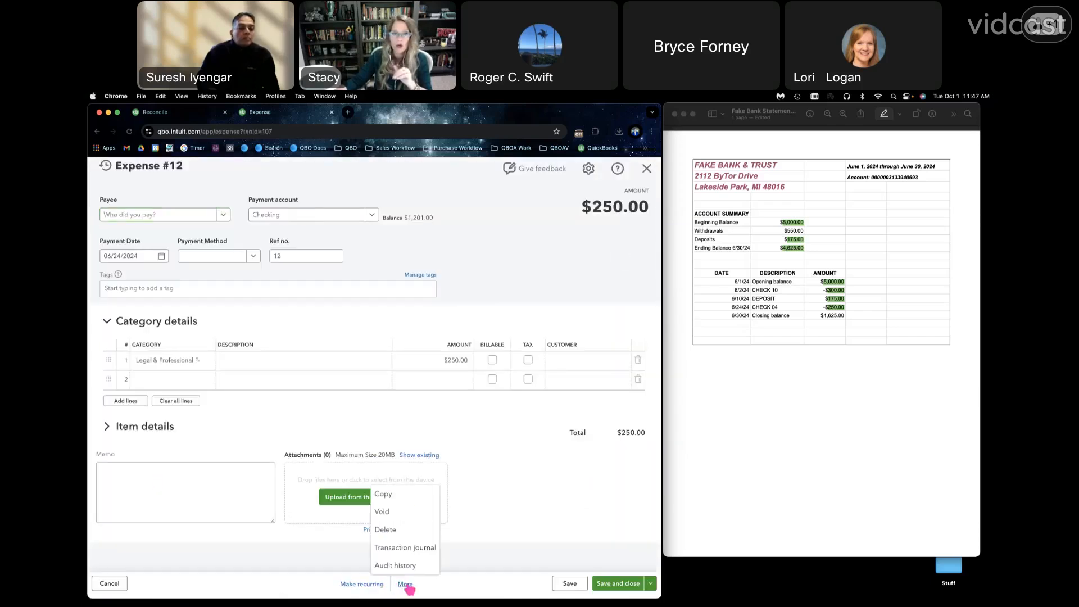
pyautogui.click(406, 566)
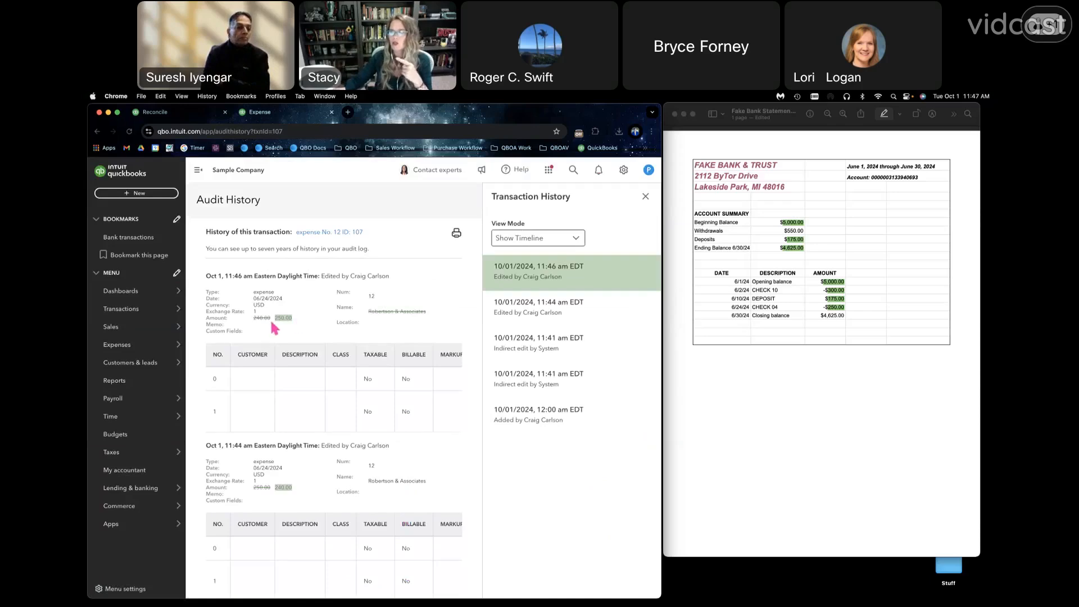
pyautogui.scroll(-4, 292, 492)
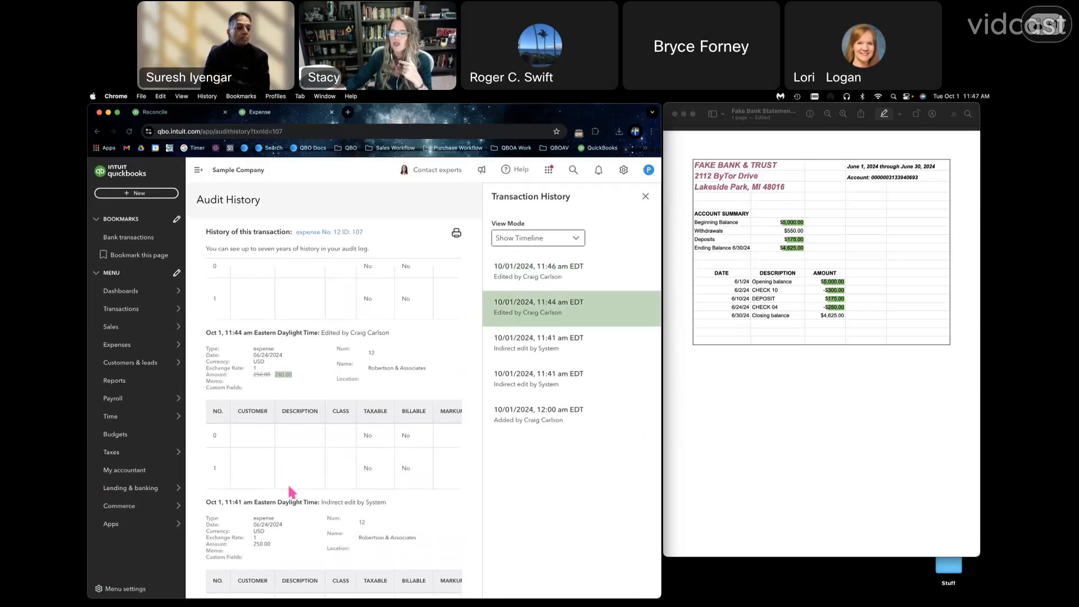
pyautogui.scroll(-4, 292, 493)
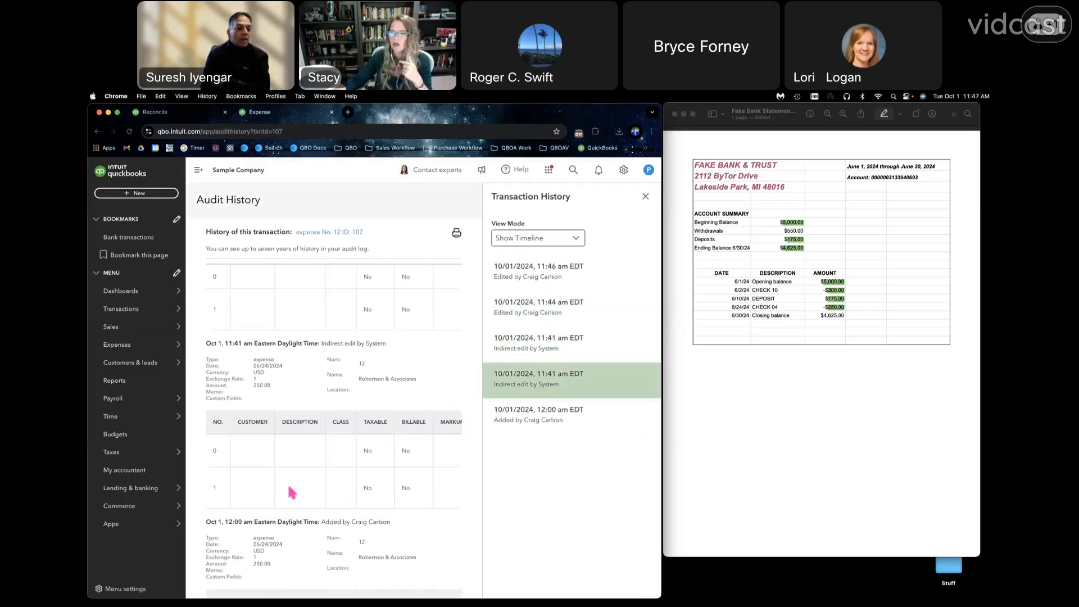
pyautogui.scroll(2, 291, 498)
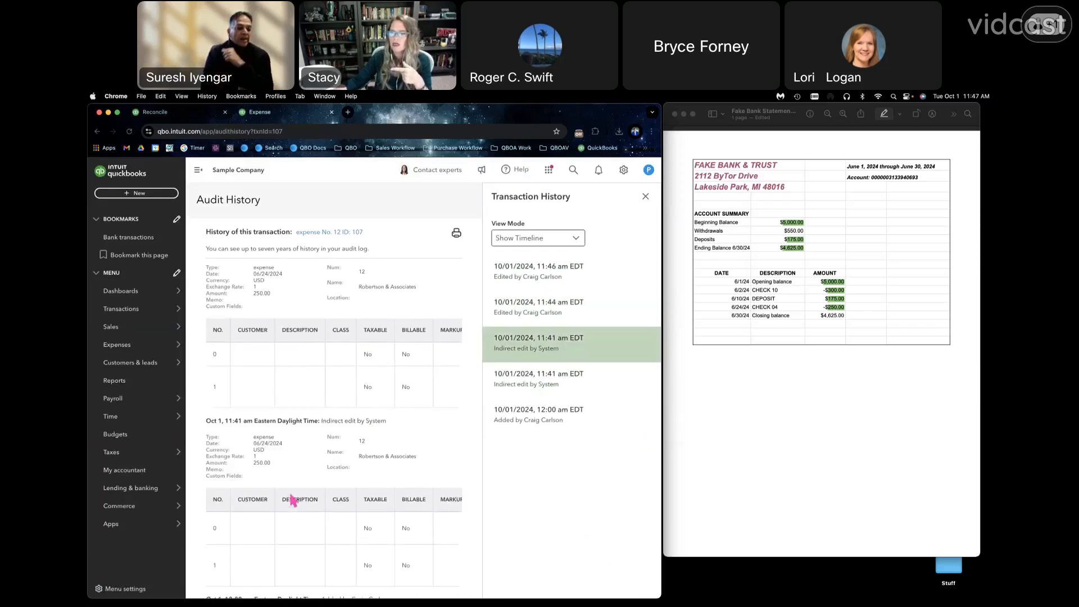
pyautogui.scroll(-2, 292, 499)
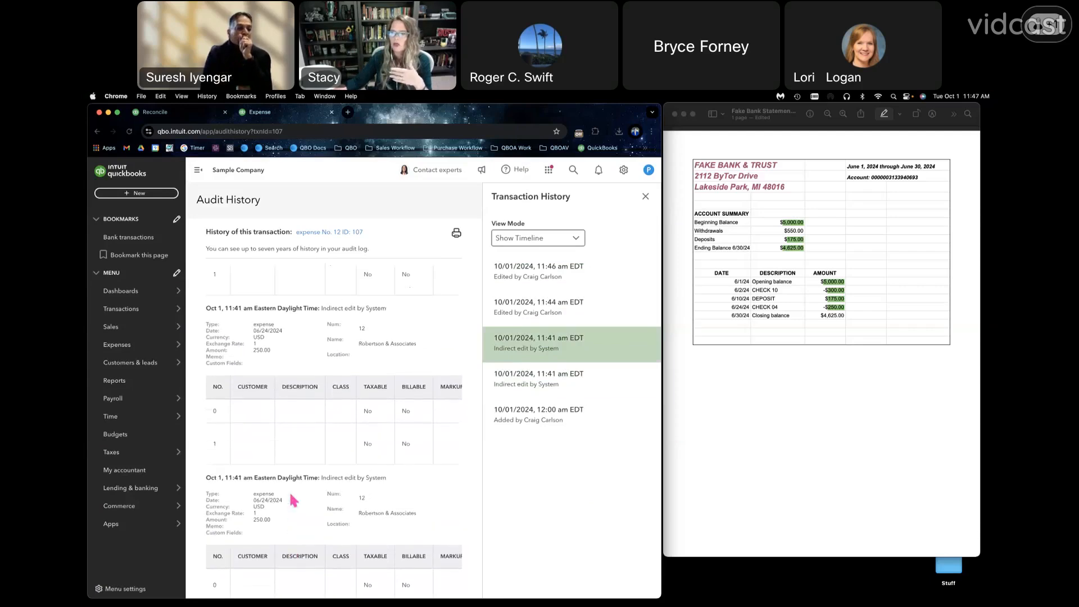
pyautogui.scroll(1, 290, 494)
pyautogui.scroll(1, 307, 407)
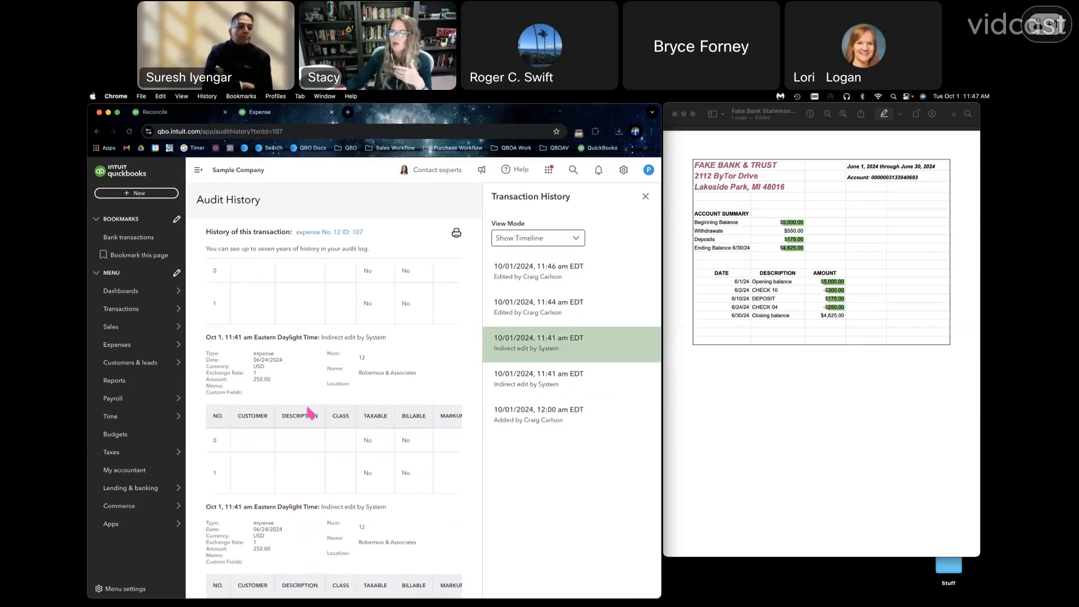
pyautogui.scroll(2, 307, 407)
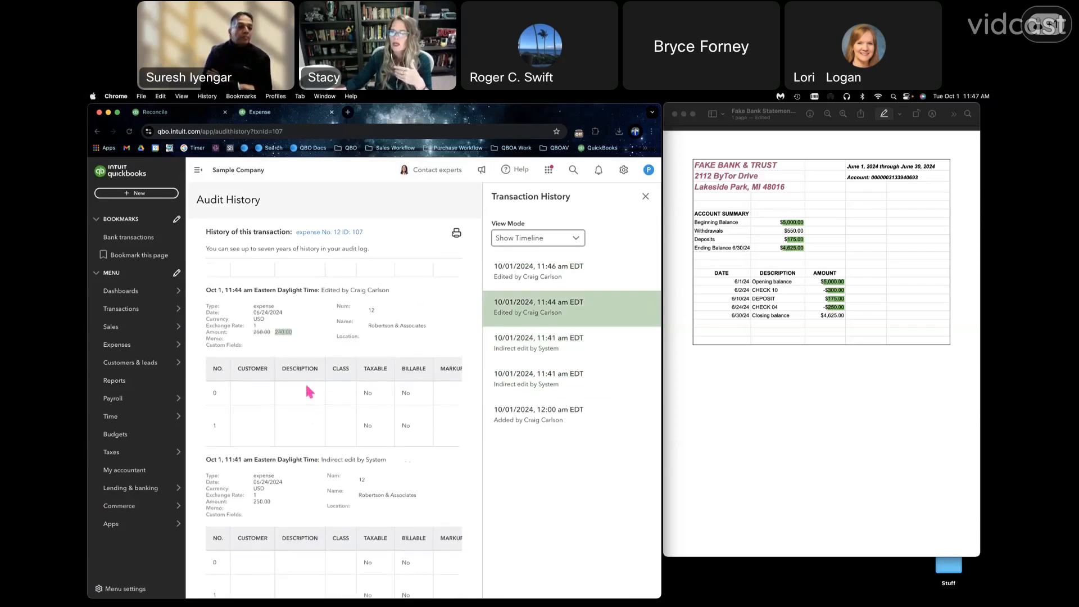
pyautogui.scroll(3, 284, 337)
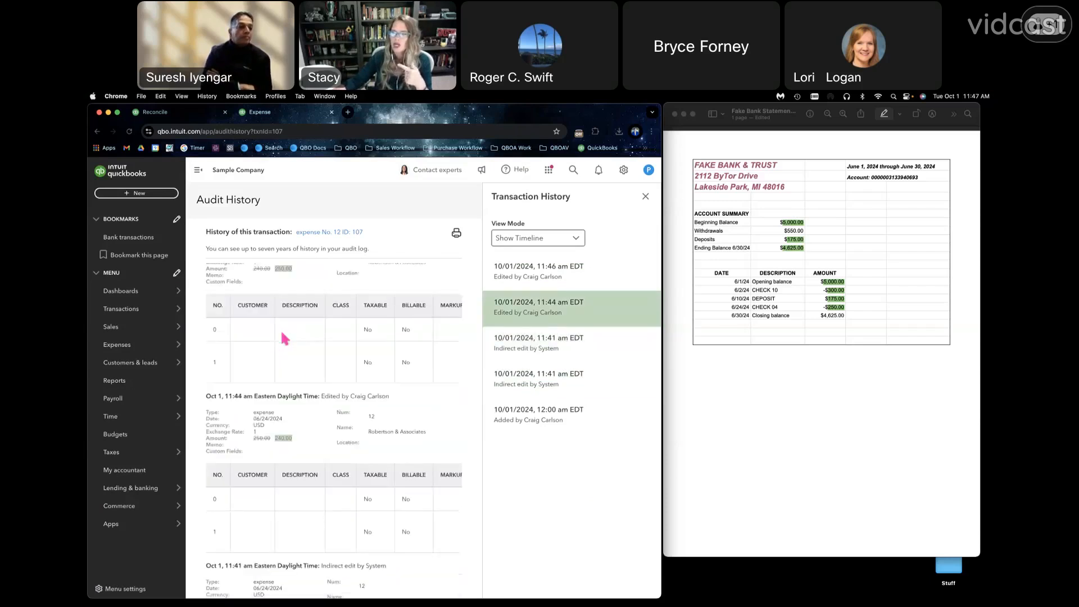
# - View expense No. 12 from the audit history, close it, and show and hide the list of transaction versions
pyautogui.click(328, 233)
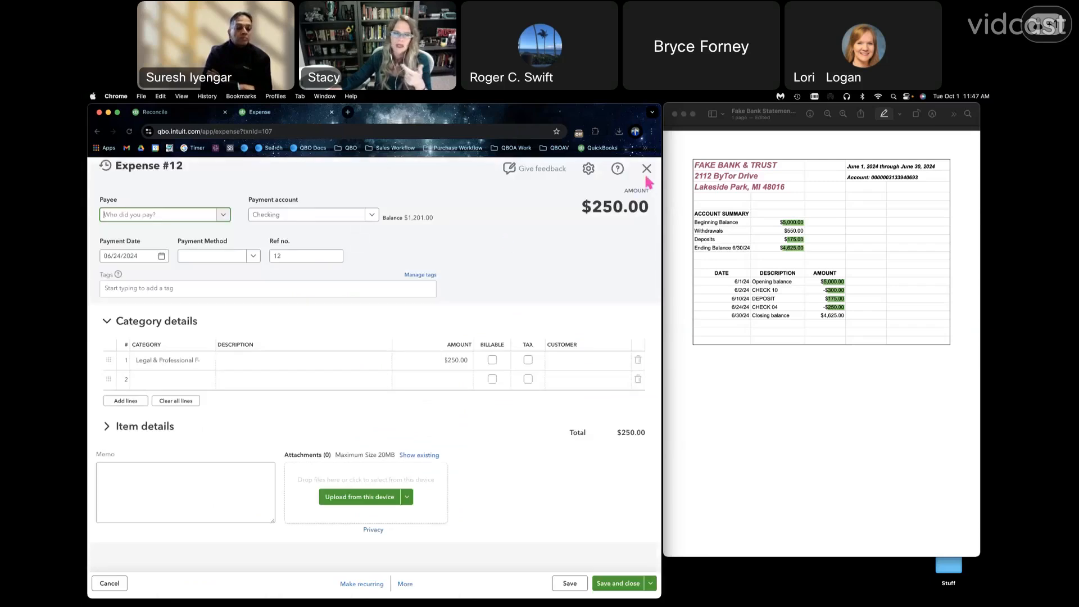
pyautogui.click(647, 171)
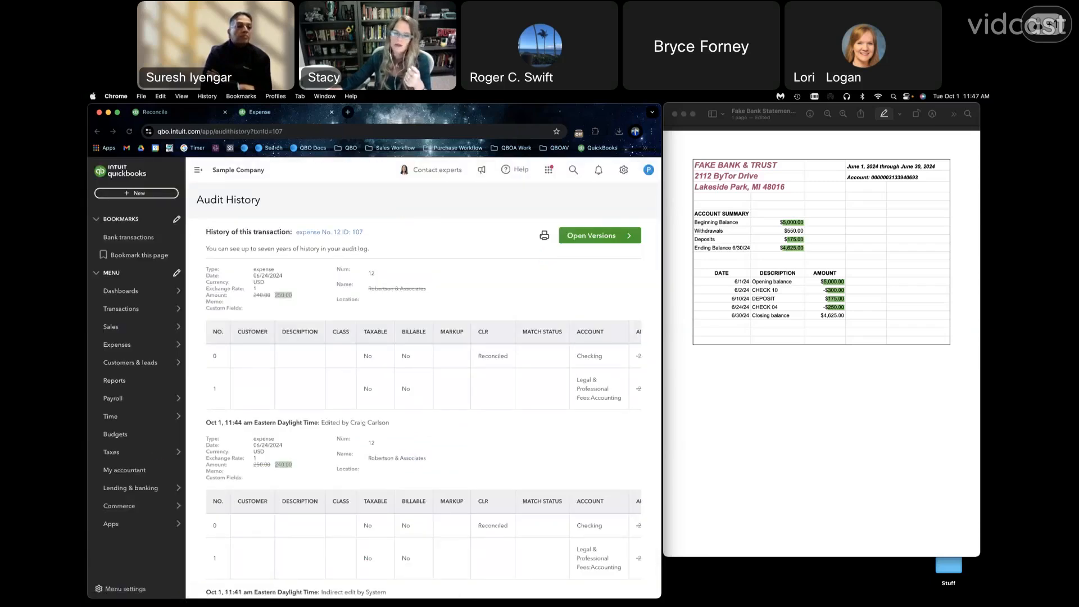
pyautogui.click(633, 243)
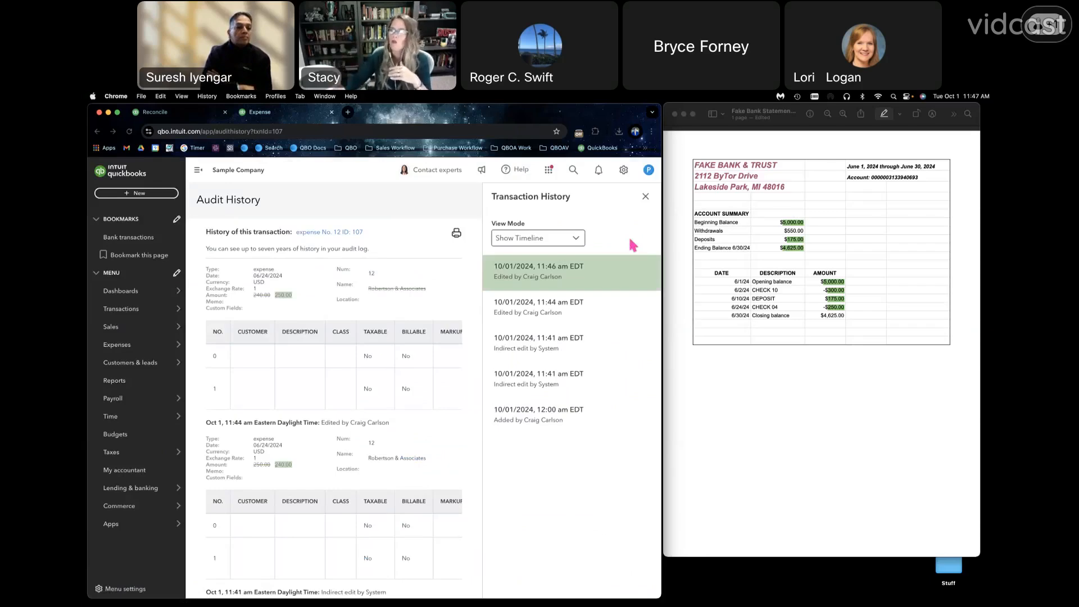
pyautogui.click(645, 196)
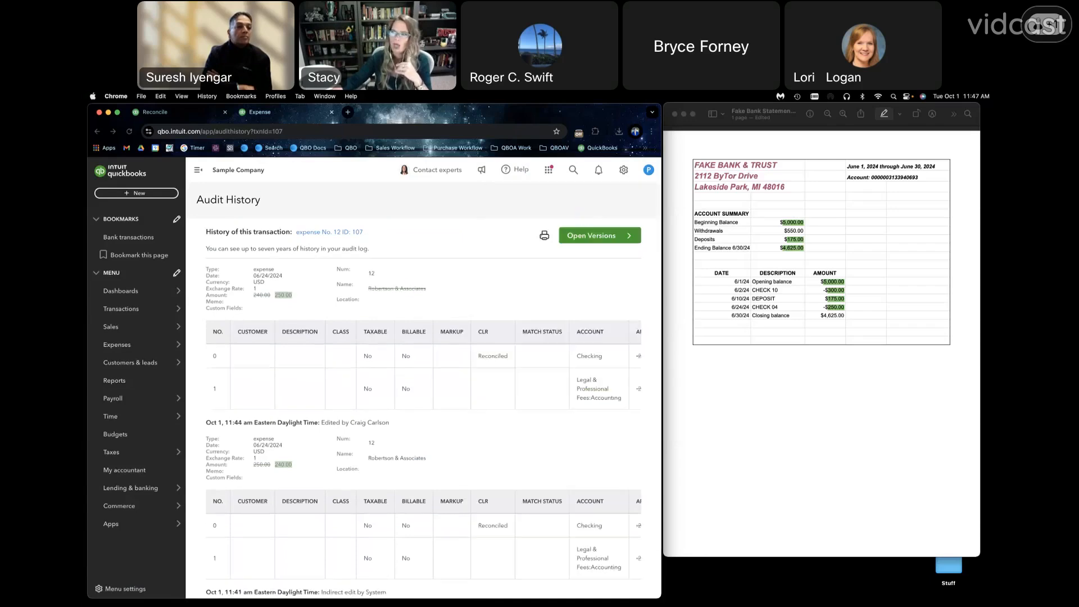
# - Switch to the Google Slides presentation and advance from the "Questions?" slide to the next one
pyautogui.moveTo(90, 169); pyautogui.dragTo(585, 96)
pyautogui.click(518, 187)
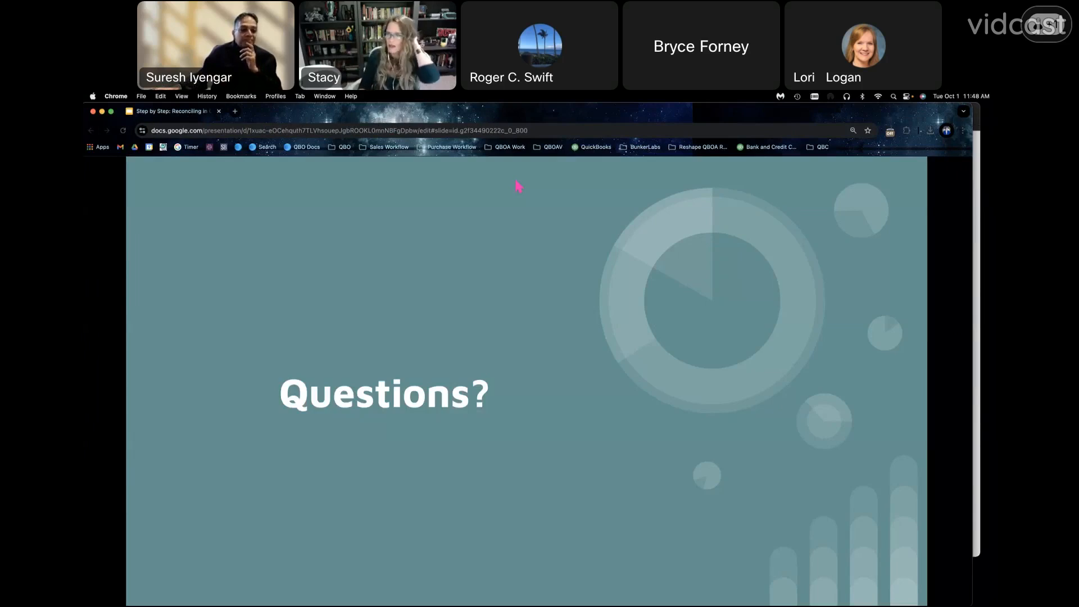
pyautogui.press('Right')
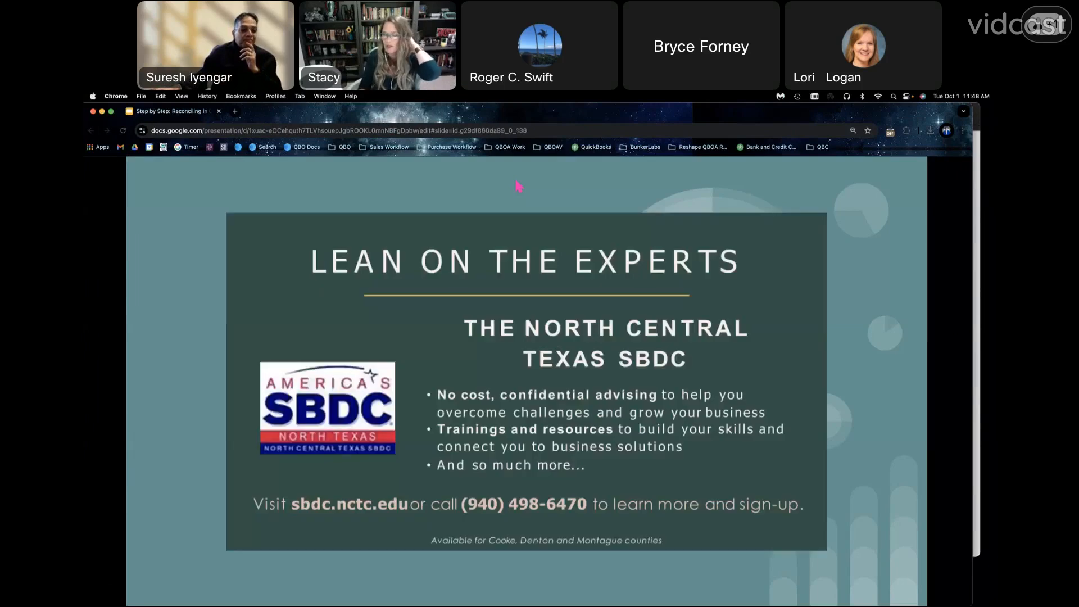